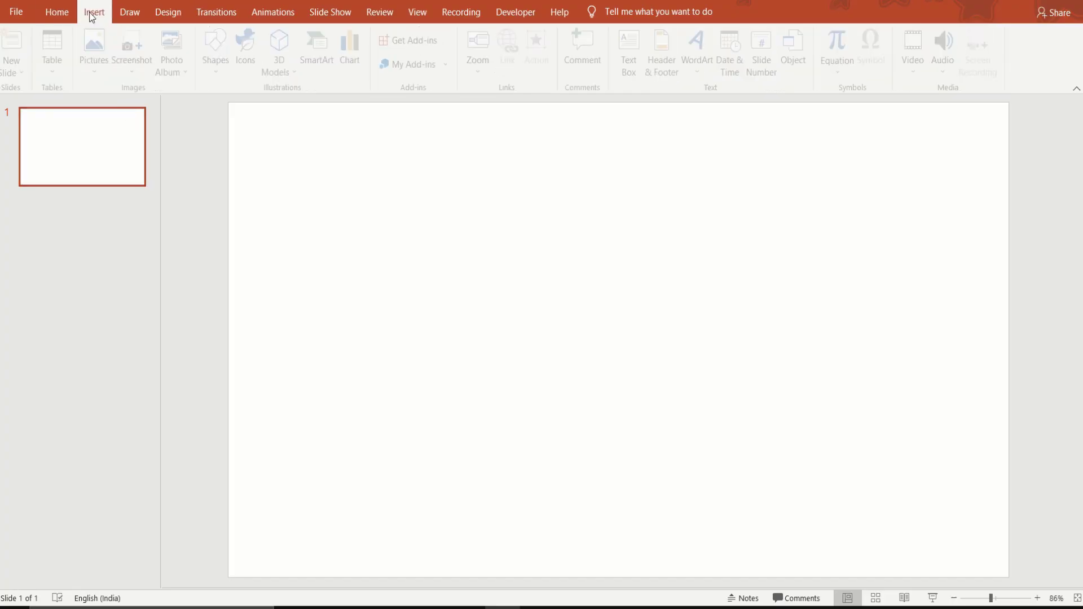
Insert the smiling woman portrait photo from this computer onto the slide.
click(99, 51)
click(131, 111)
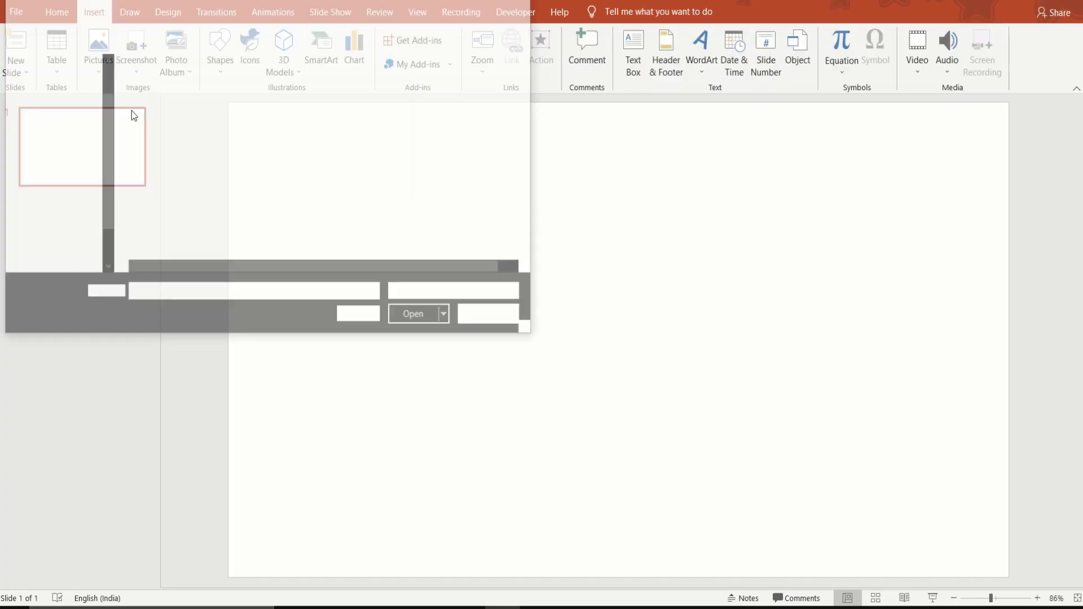
click(206, 119)
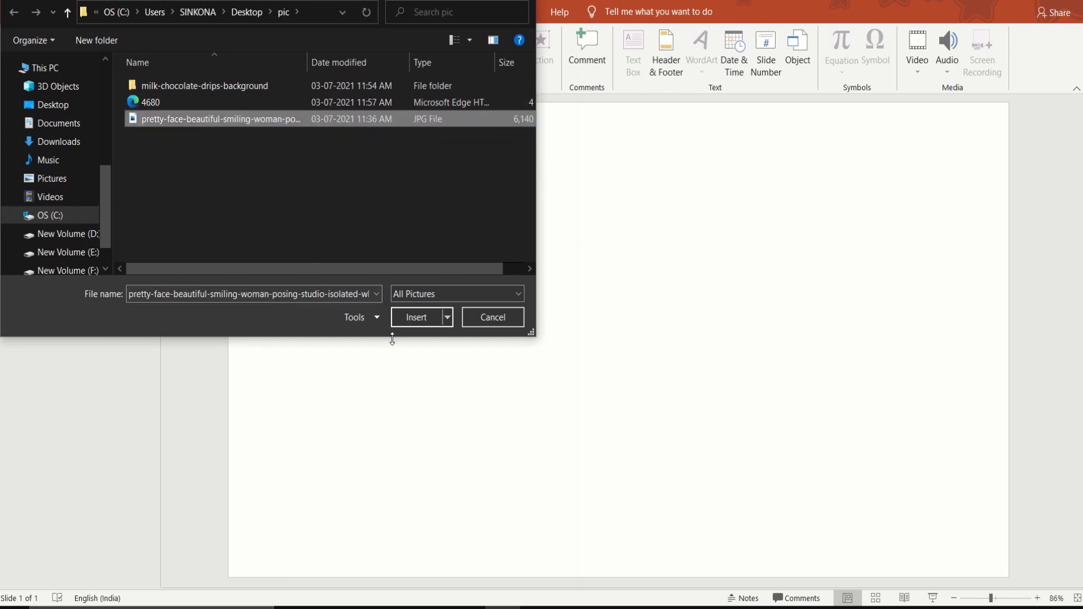
click(420, 318)
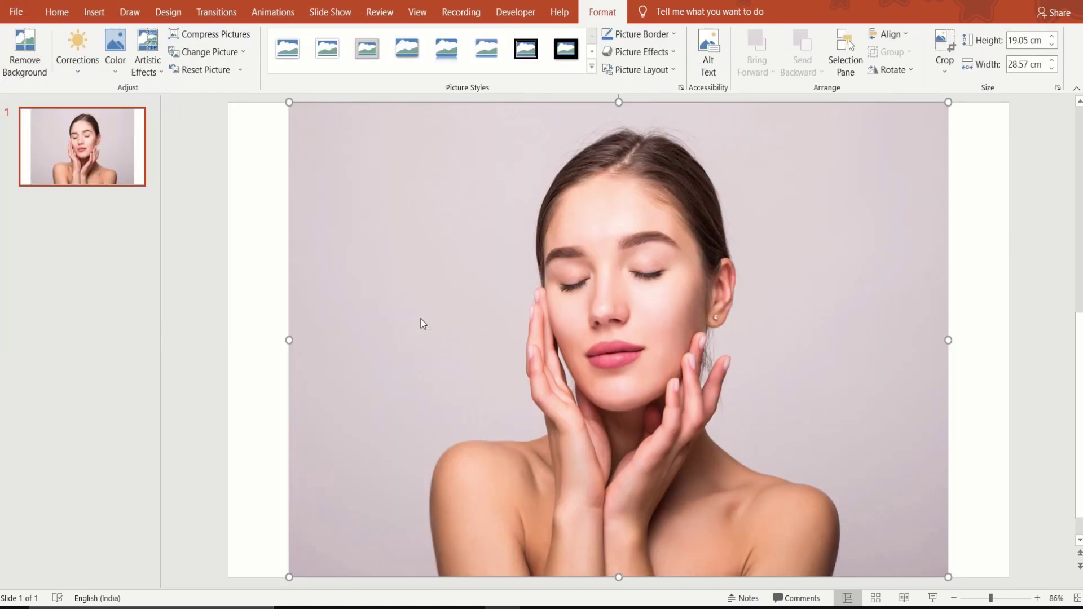
Start Remove Background and mark the shoulders and top of the hair to keep.
click(24, 53)
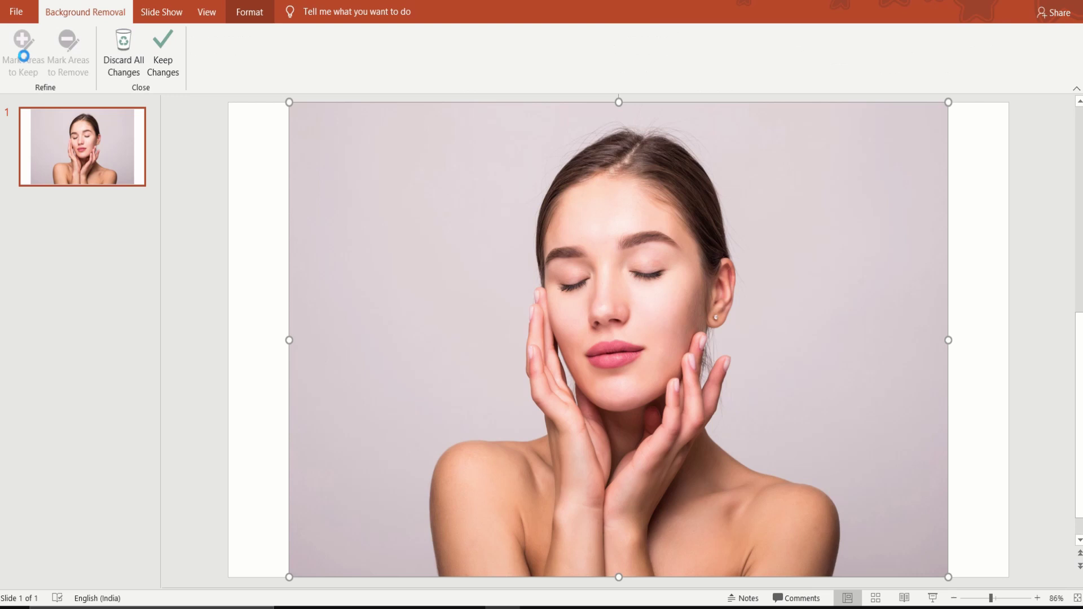
click(23, 53)
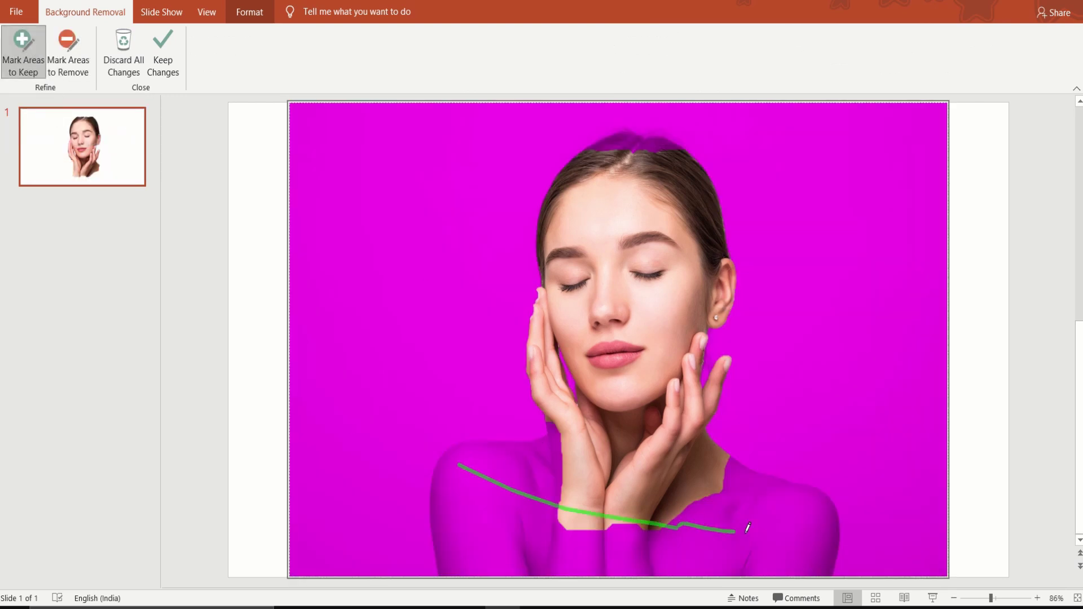
drag(460, 457, 749, 528)
drag(459, 567, 779, 554)
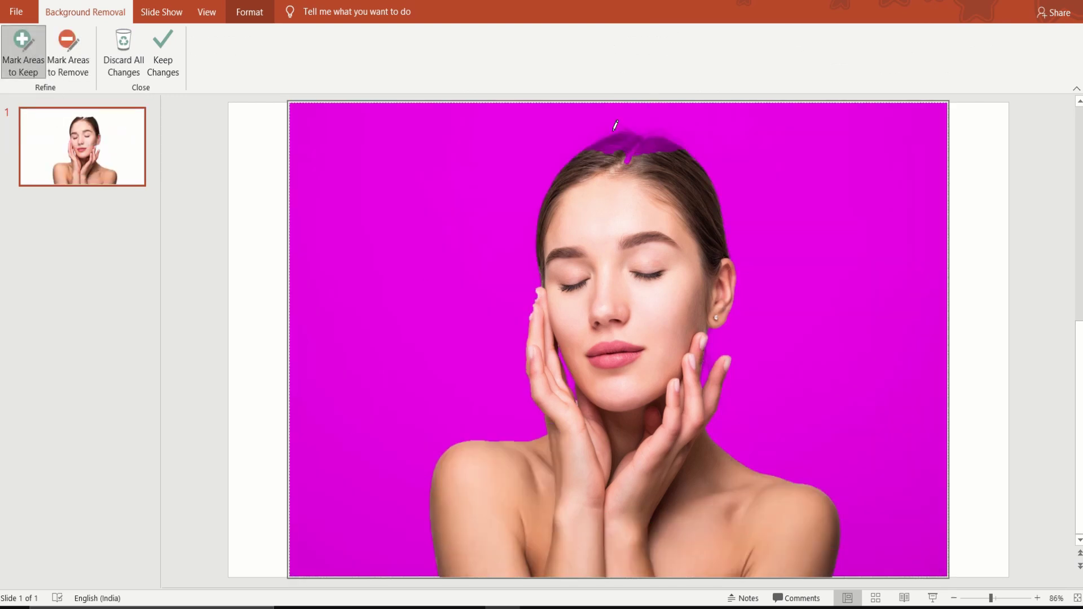
drag(608, 140, 665, 138)
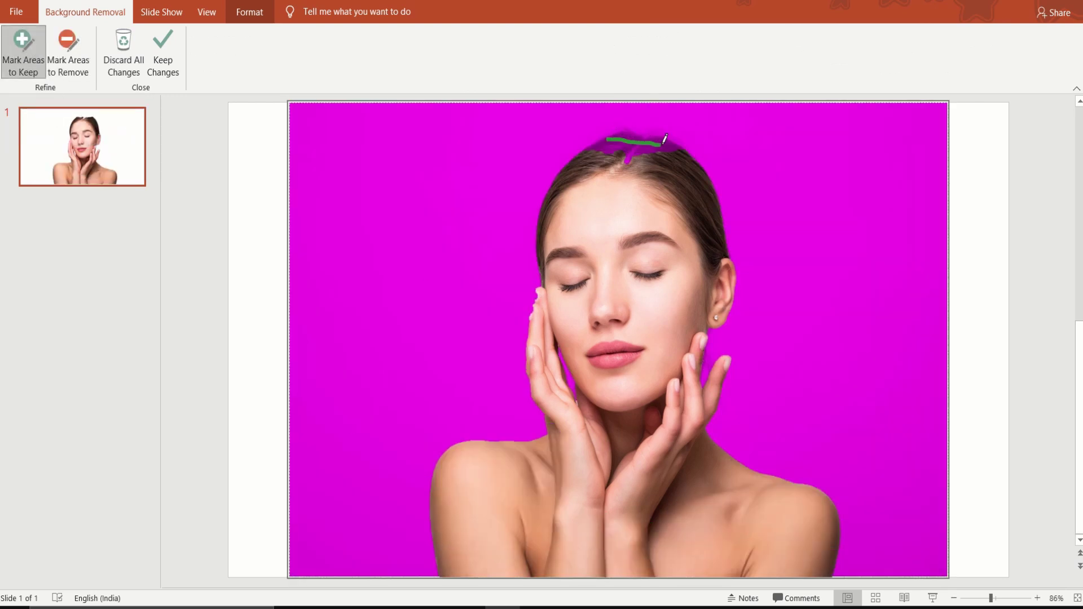
Keep the background removal and crop the portrait's bottom, sides and top.
click(163, 52)
click(944, 52)
drag(946, 575, 947, 466)
drag(942, 288, 750, 287)
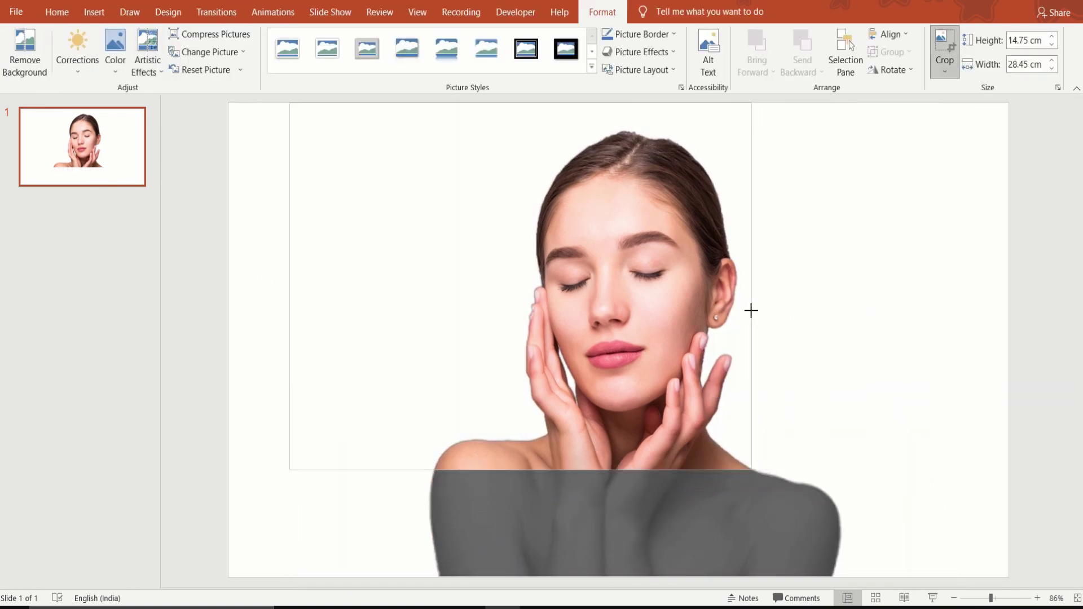
drag(291, 288, 430, 288)
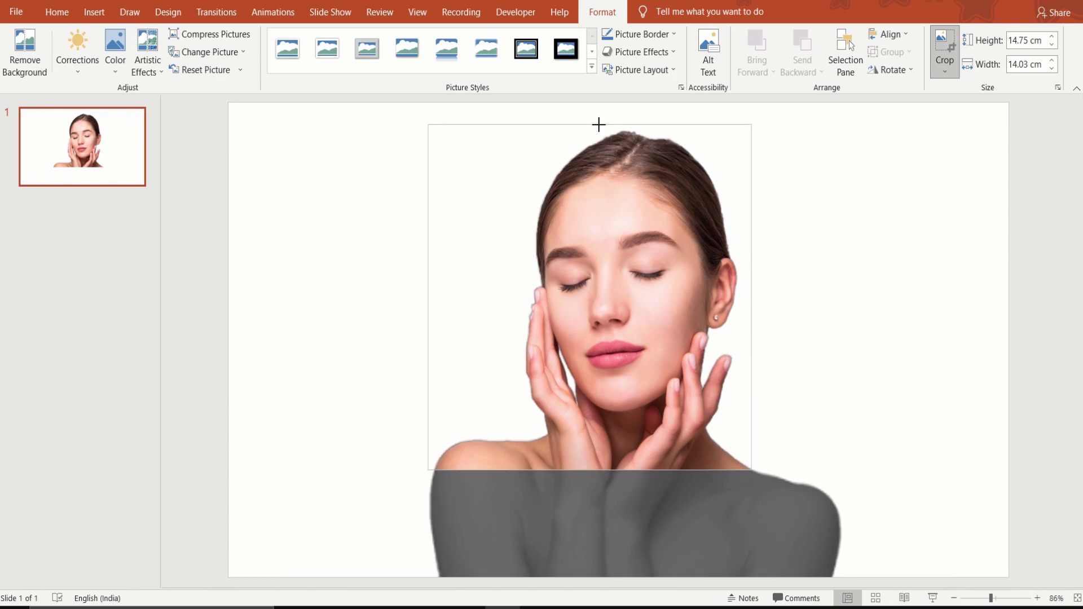
drag(592, 104, 593, 128)
click(999, 321)
Enlarge the portrait and centre it on the slide.
drag(653, 345, 649, 387)
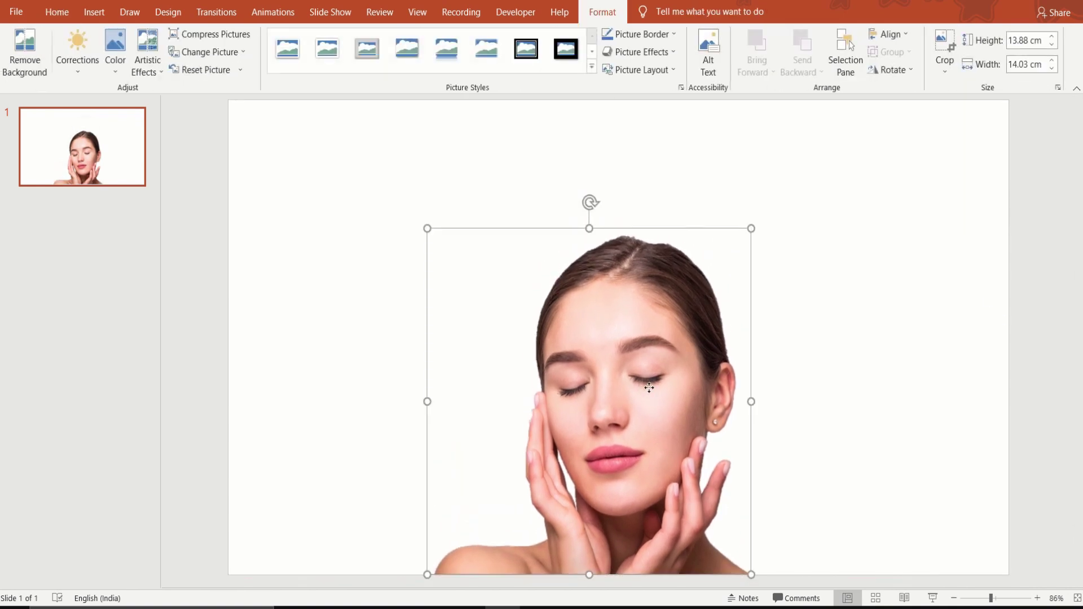
drag(752, 227, 811, 169)
drag(685, 372, 677, 366)
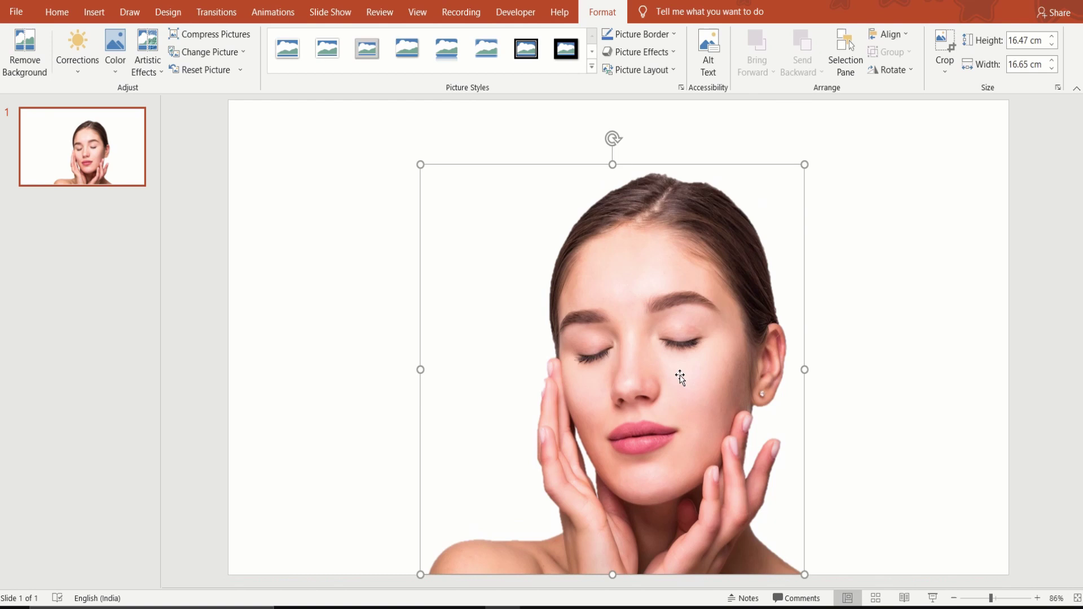
drag(802, 168, 819, 154)
drag(711, 292, 718, 281)
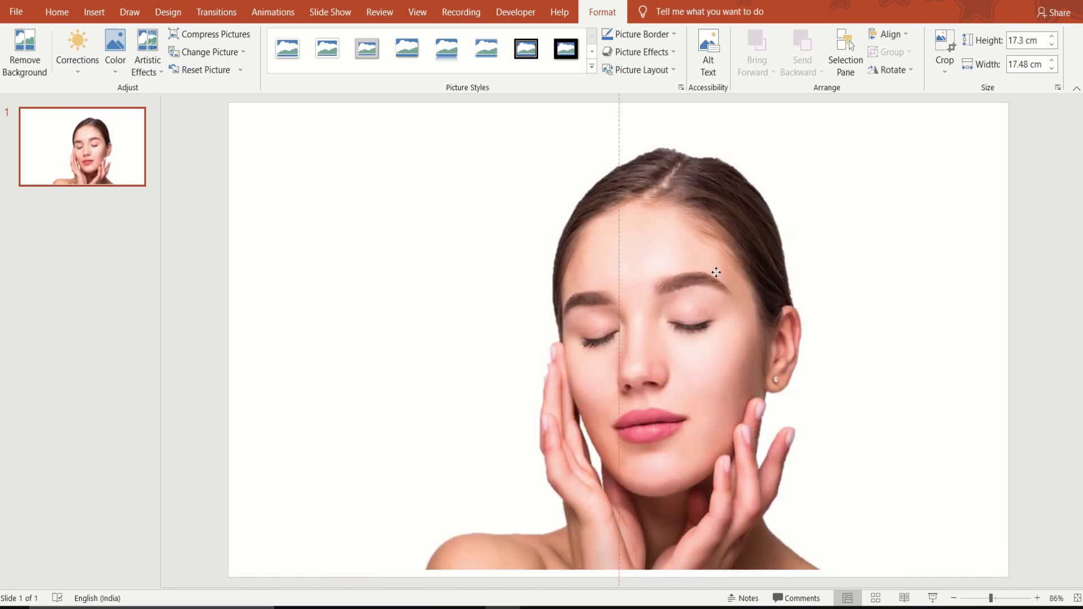
Make the portrait grayscale with 0% colour saturation.
click(116, 59)
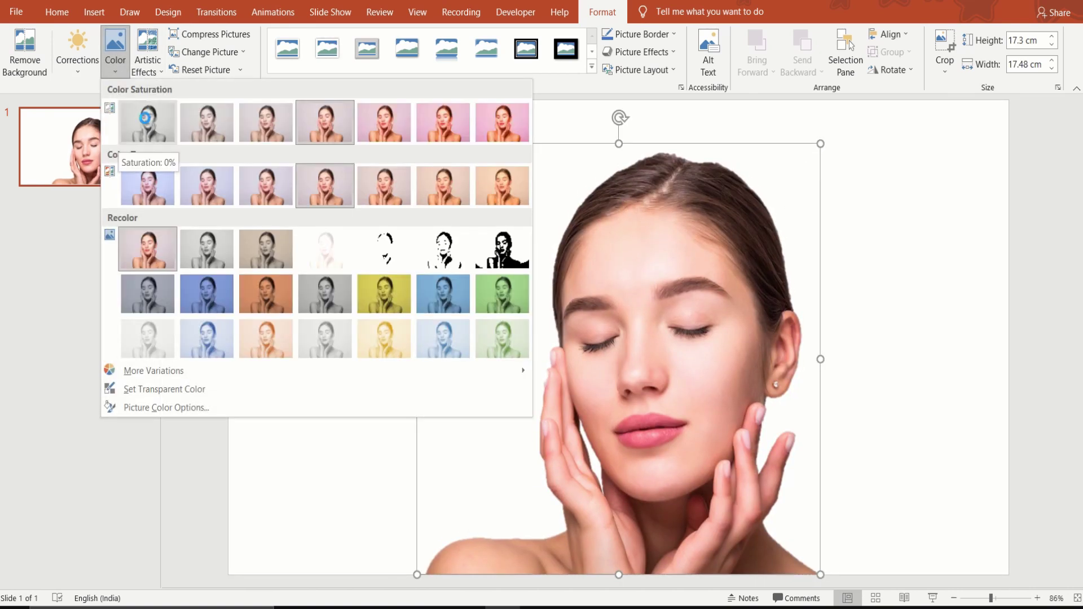
click(144, 254)
drag(658, 339, 643, 343)
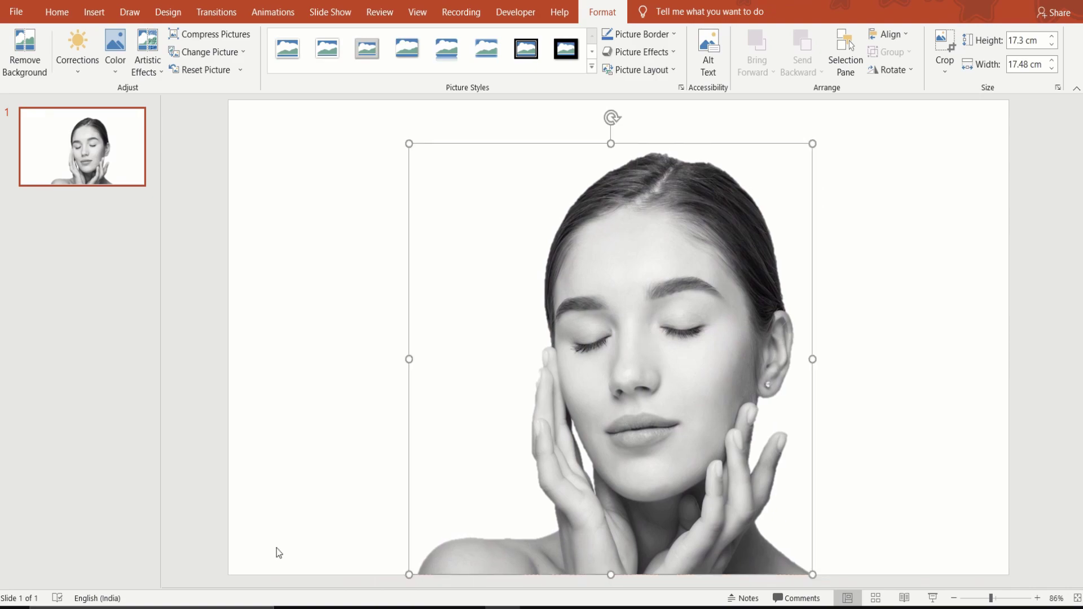
Search Google for 'freepik' in the web browser.
click(189, 375)
key(alt+Tab)
click(442, 292)
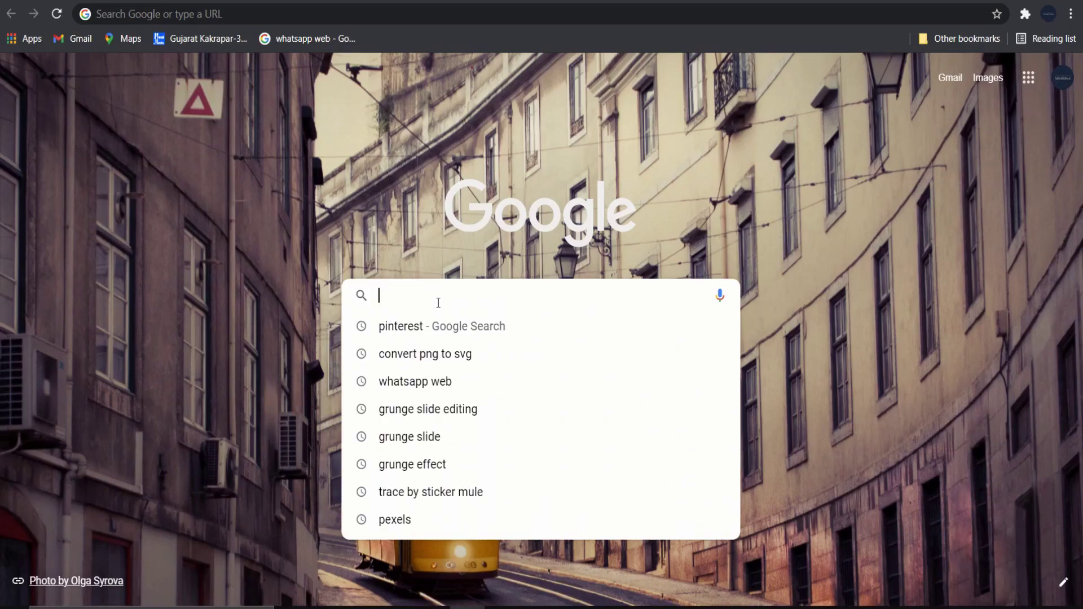
text(freepik)
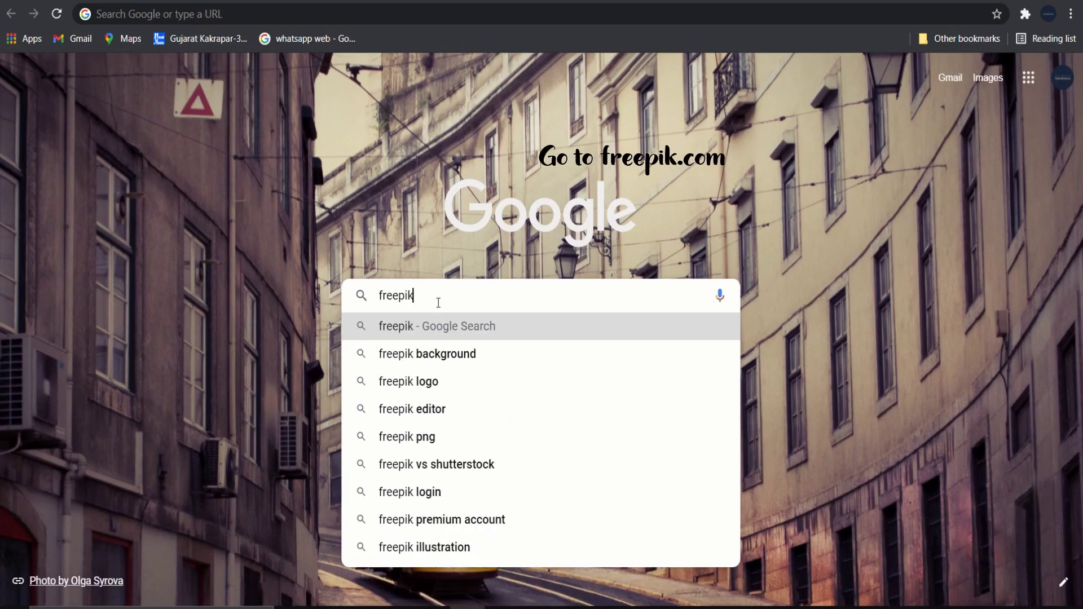
key(Return)
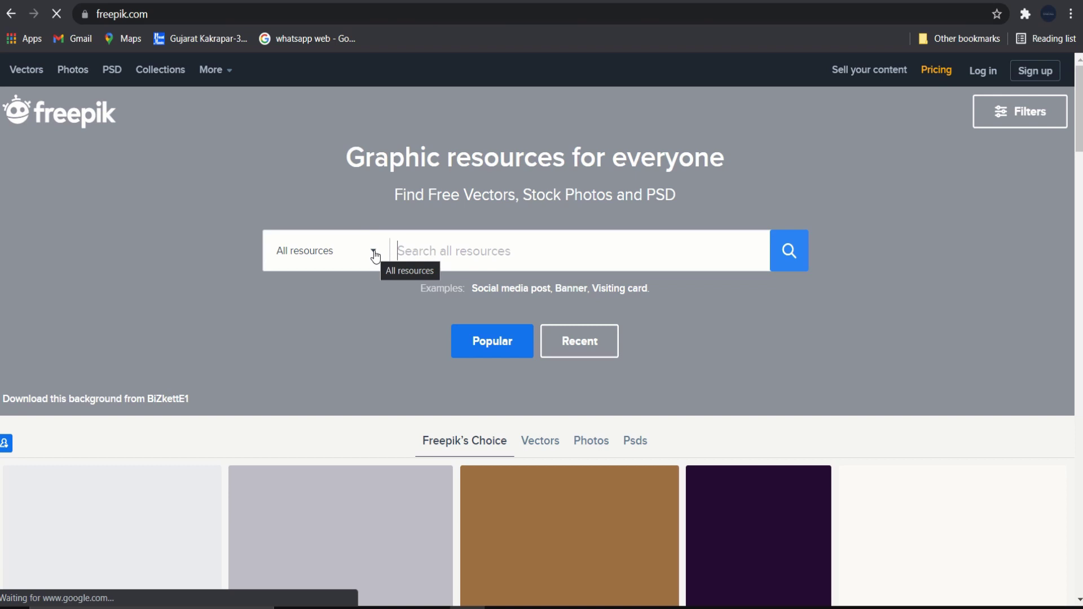
Filter Freepik to free vectors and search for 'drip'.
click(374, 253)
click(276, 348)
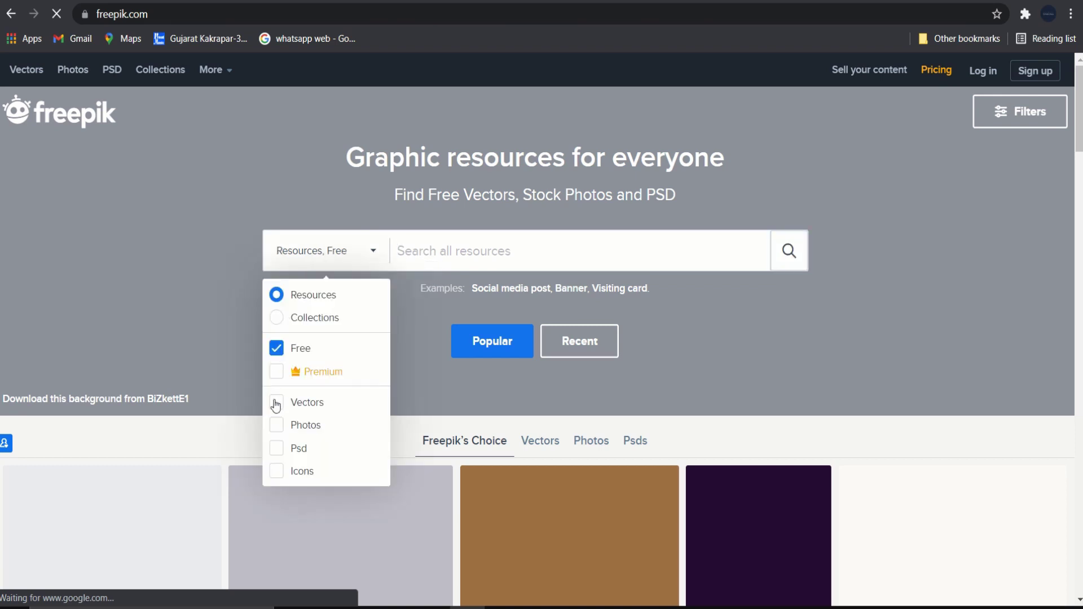
click(276, 402)
click(471, 250)
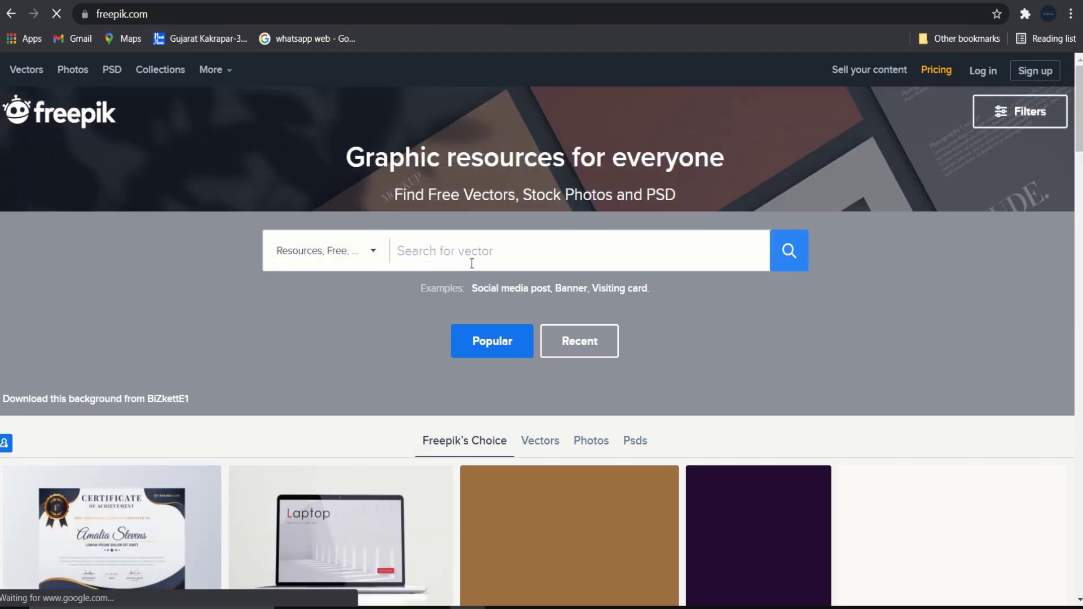
text(drip)
click(789, 251)
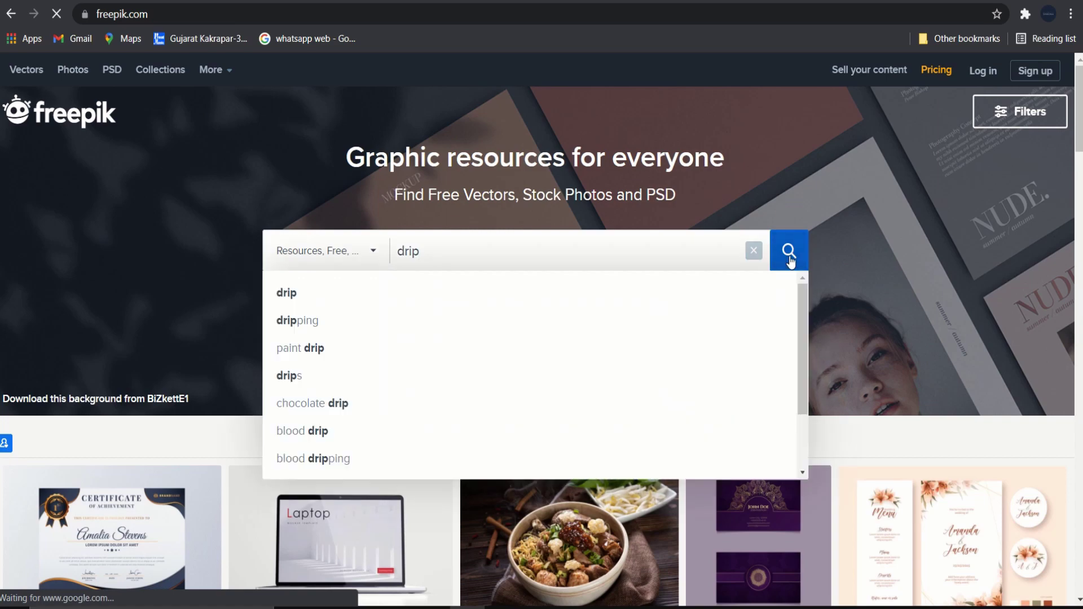
scroll(592, 529, down, 5)
scroll(592, 529, down, 3)
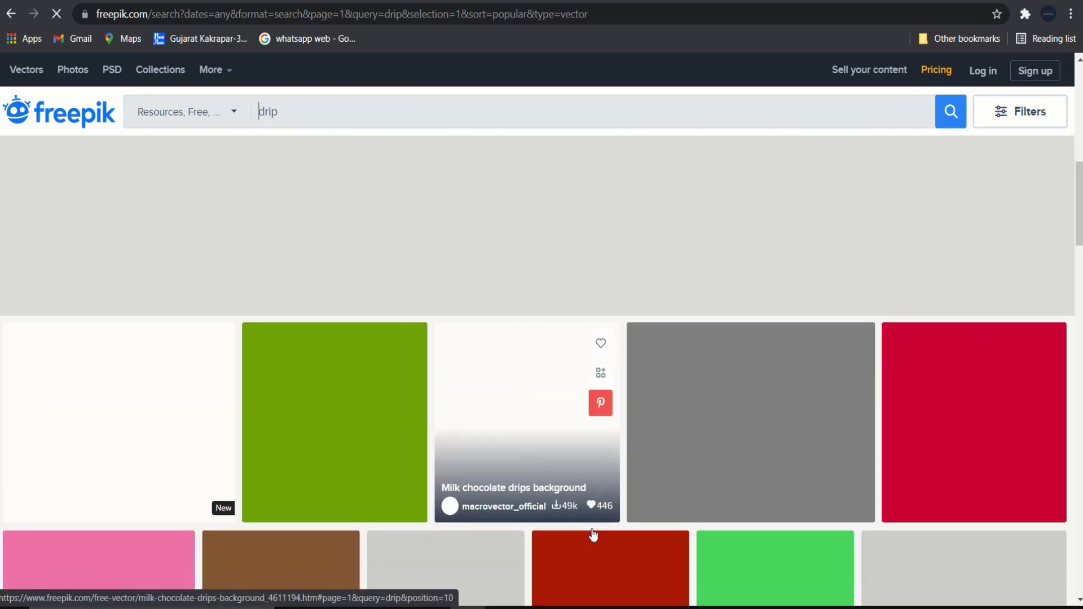
scroll(592, 529, up, 6)
scroll(592, 531, down, 1)
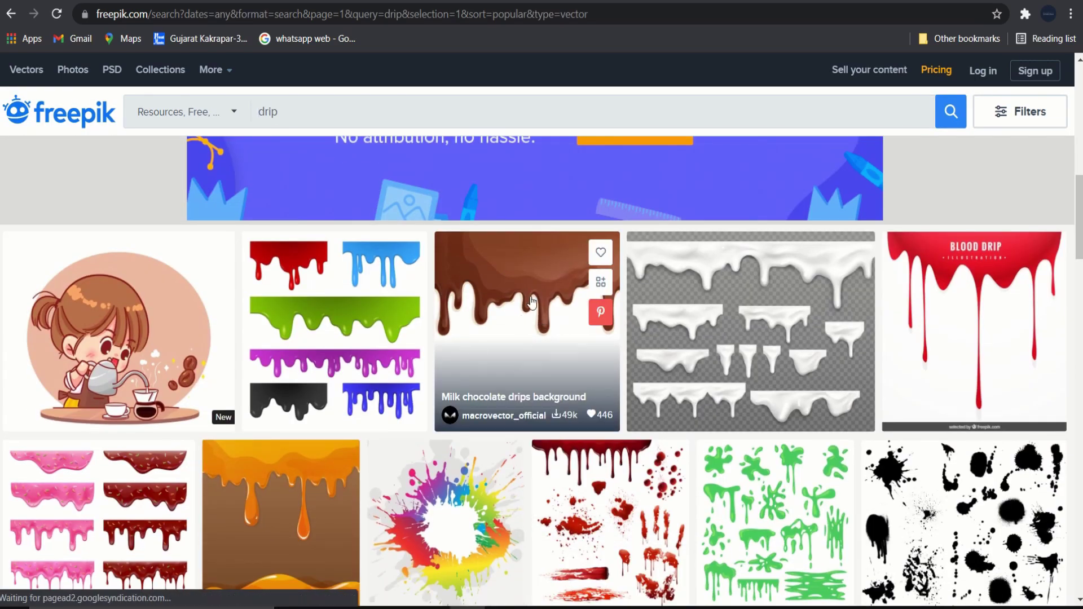
Free-download the Milk chocolate drips background and open the zip.
click(525, 313)
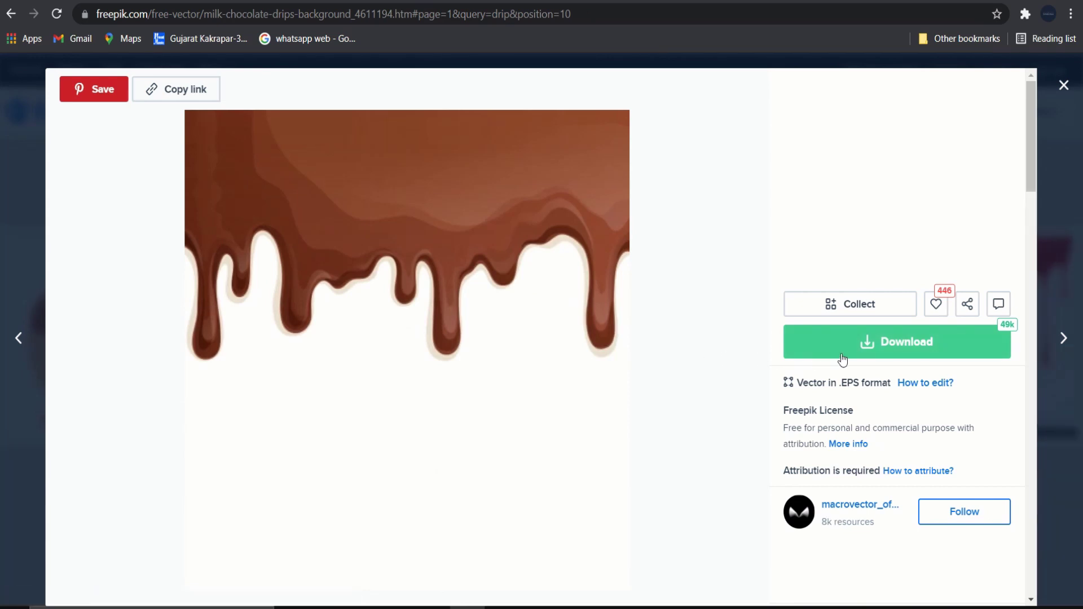
click(887, 352)
click(887, 515)
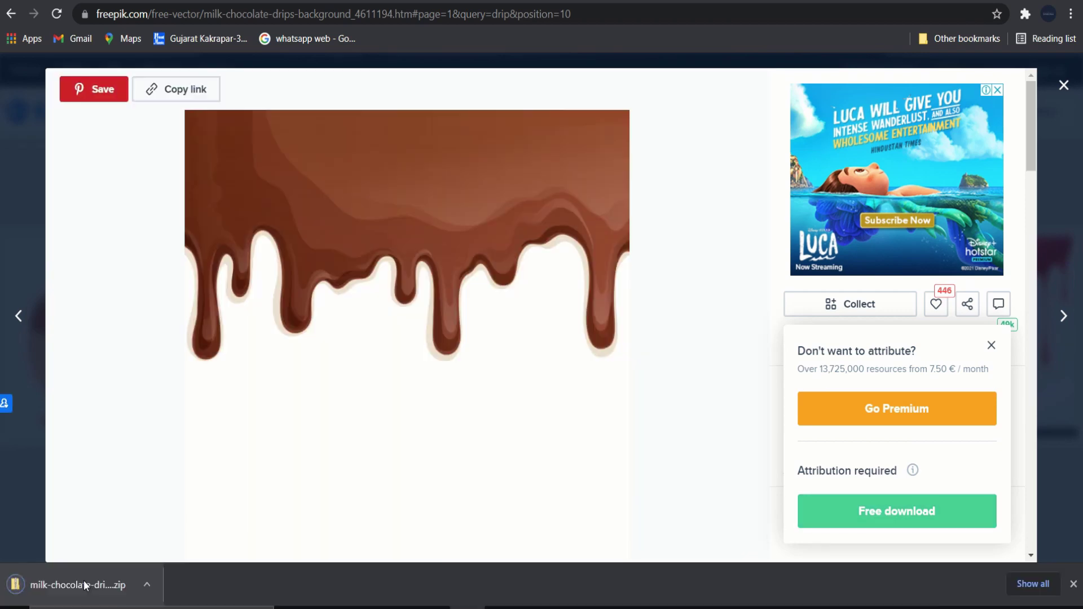
click(84, 585)
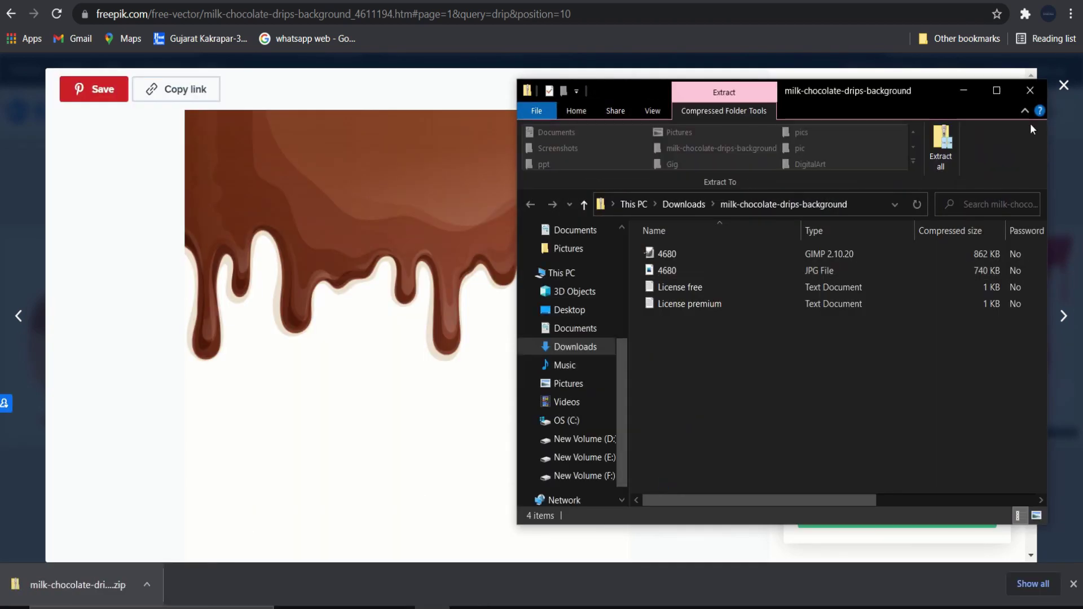
Extract the milk-chocolate-drips-background zip to its suggested Downloads folder, maximizing both windows.
click(996, 90)
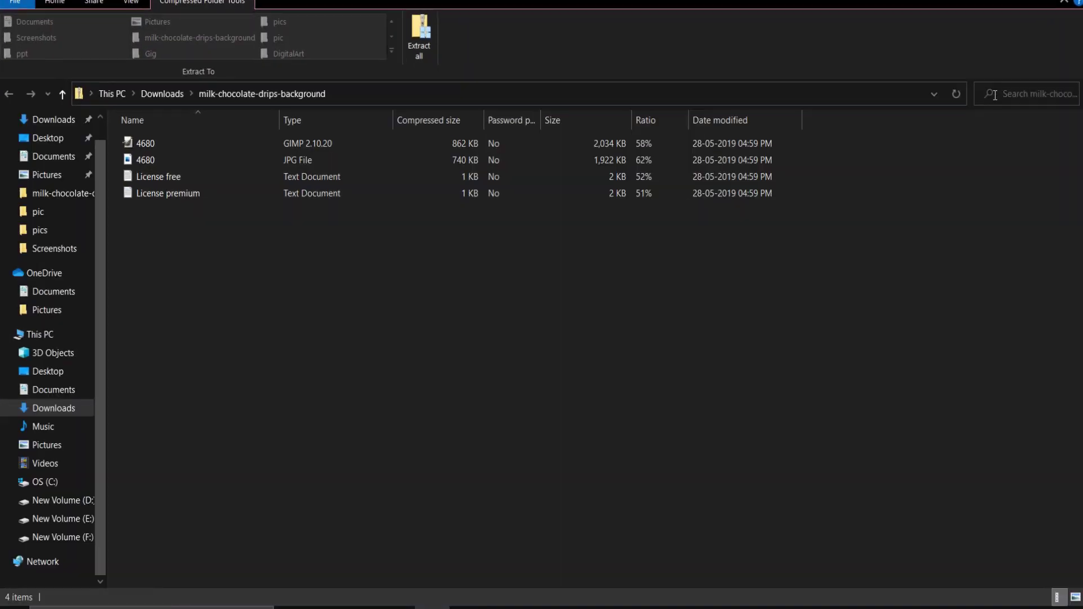
click(419, 38)
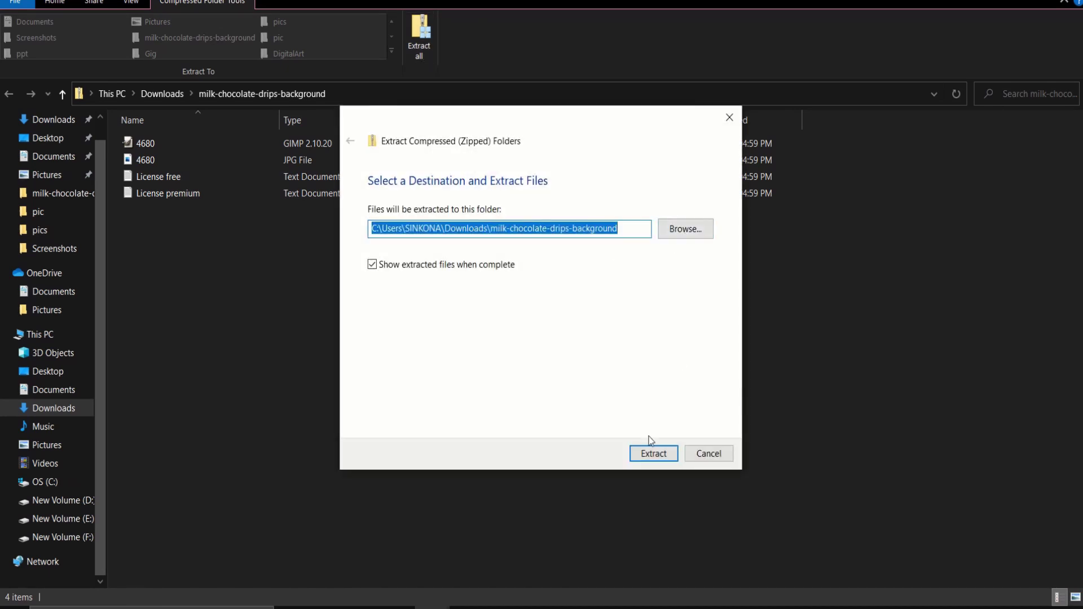
click(654, 454)
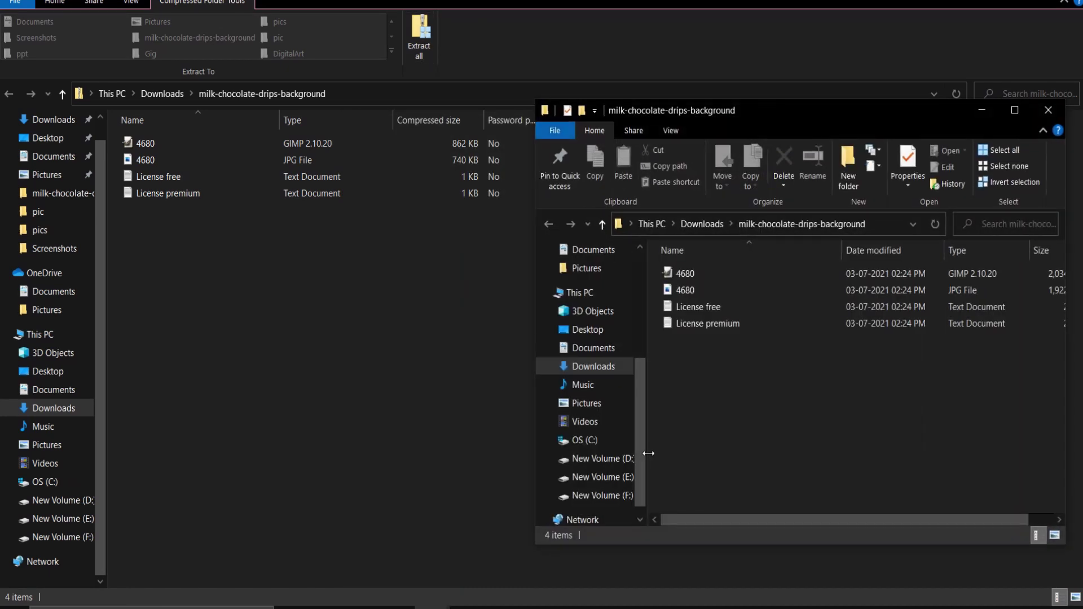
click(1014, 109)
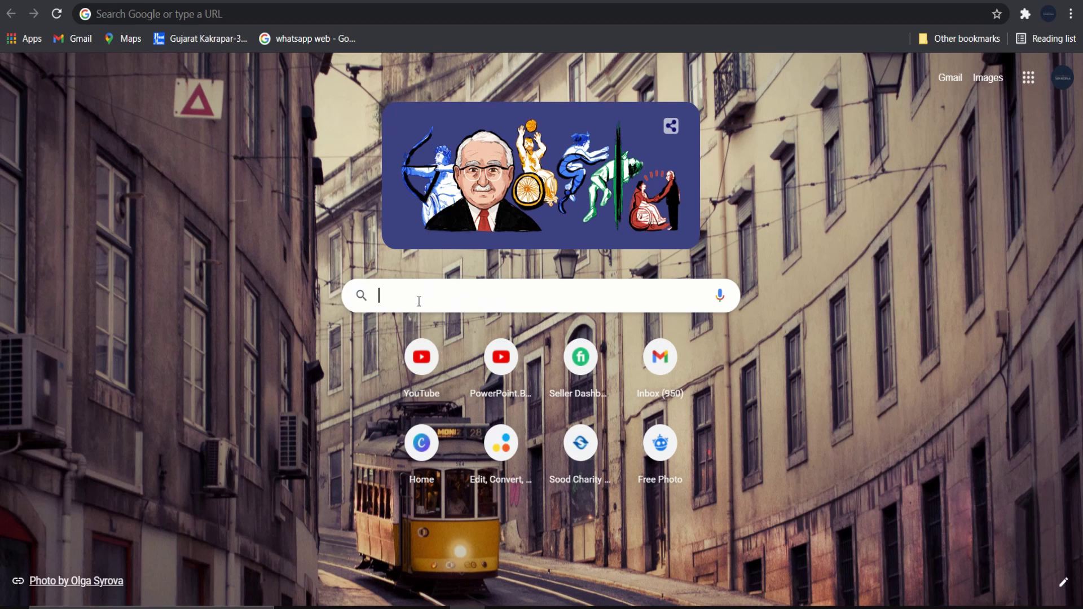
text(conver)
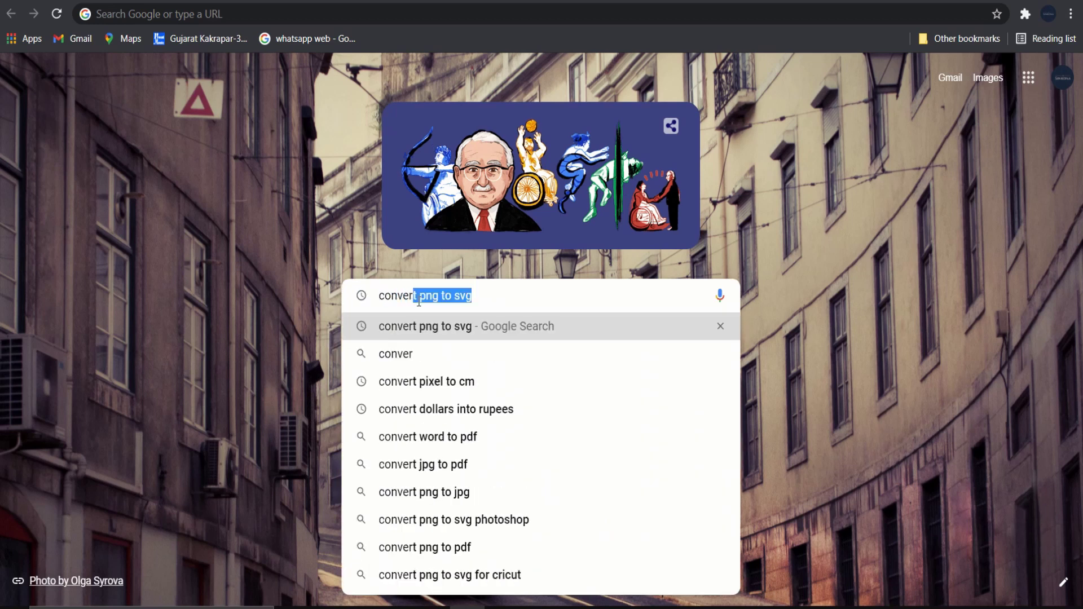
text(t)
Google 'convert png to svg' and open the Convertio converter.
key(End)
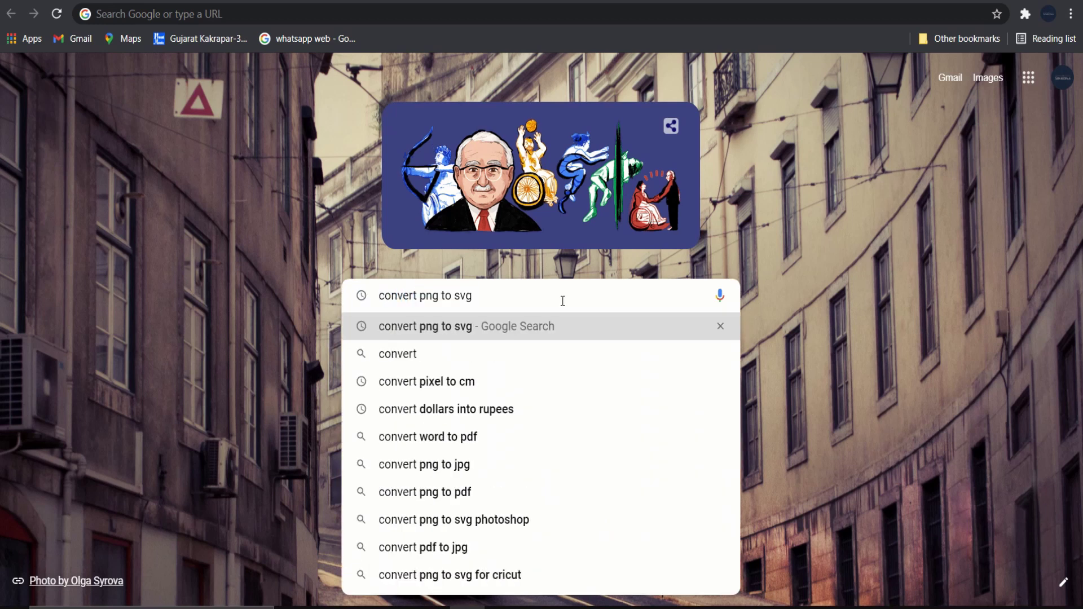
key(Return)
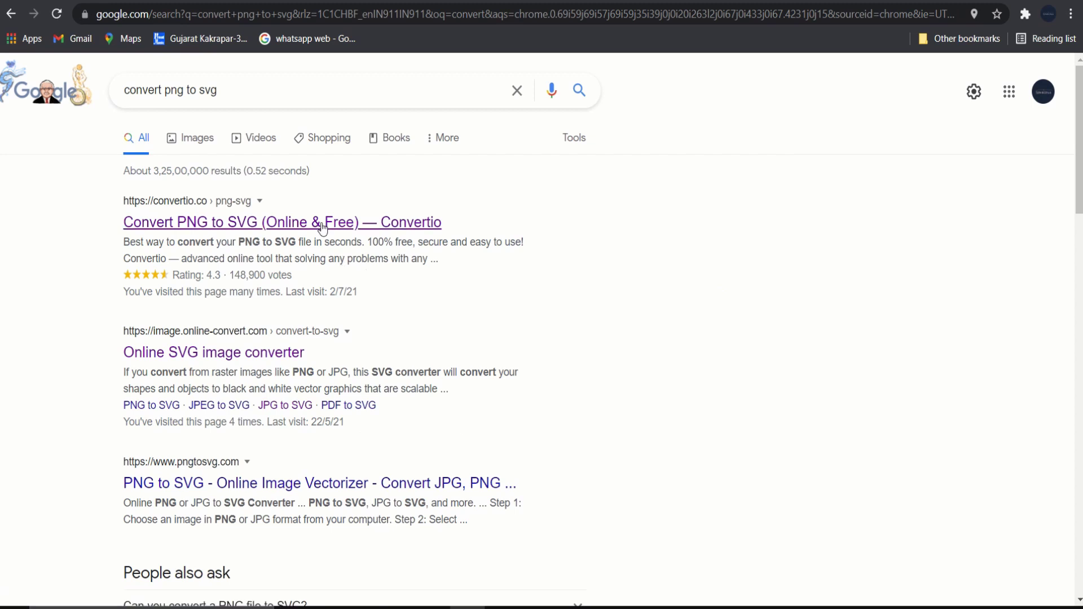
click(321, 222)
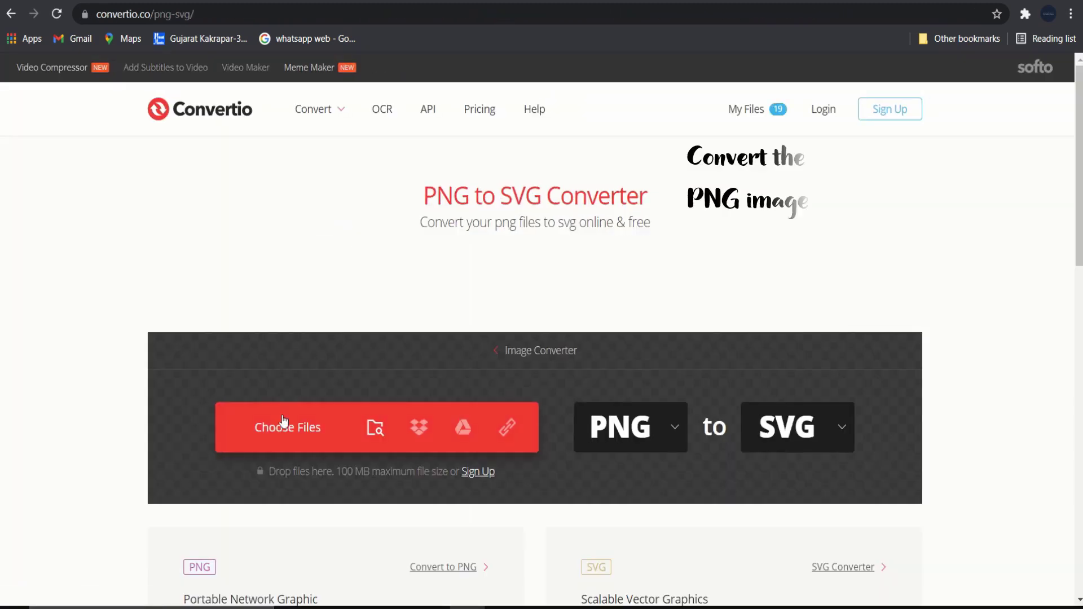
Upload 4680.jpg to Convertio, convert it, and download 4680_1.svg.
click(290, 431)
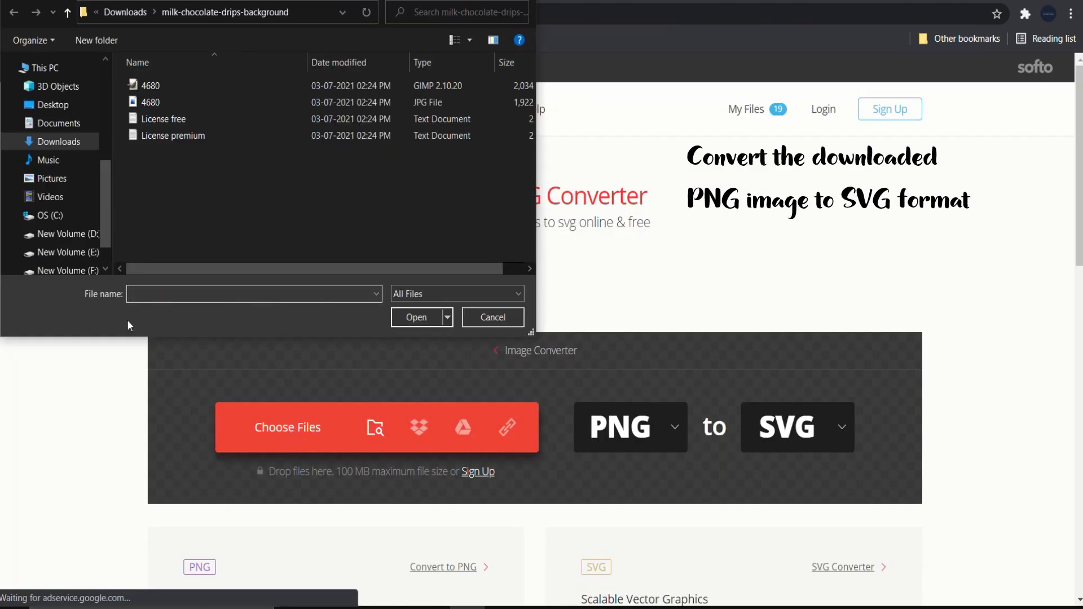
click(149, 102)
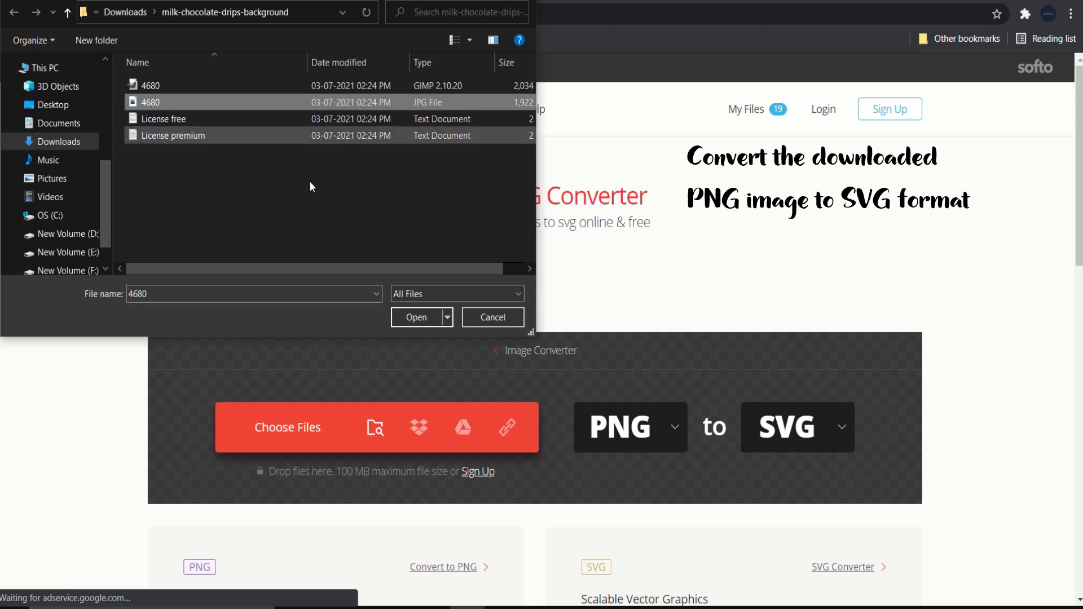
click(421, 320)
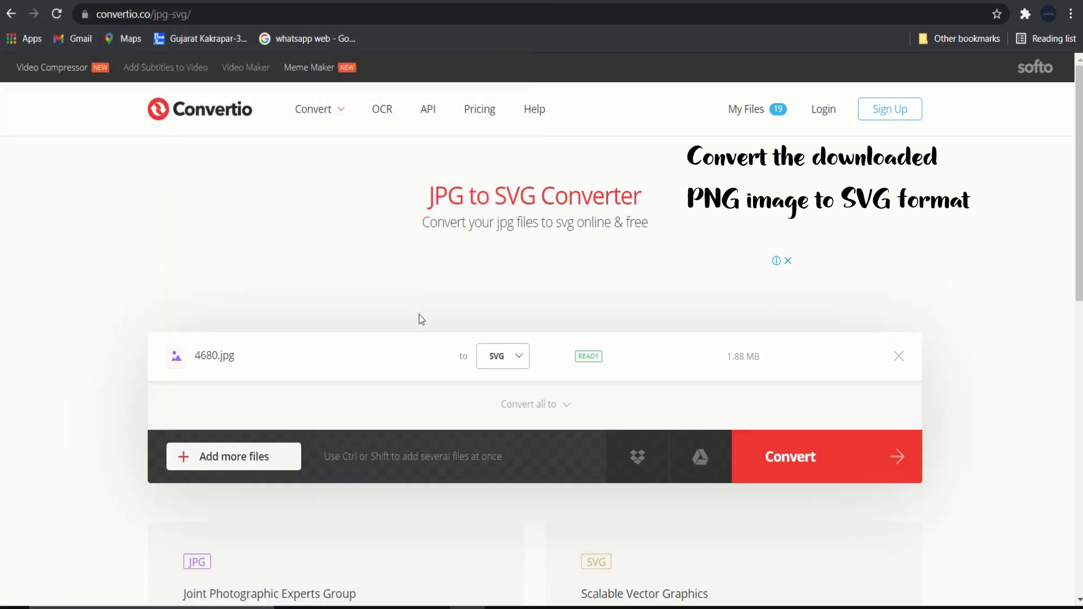
click(787, 457)
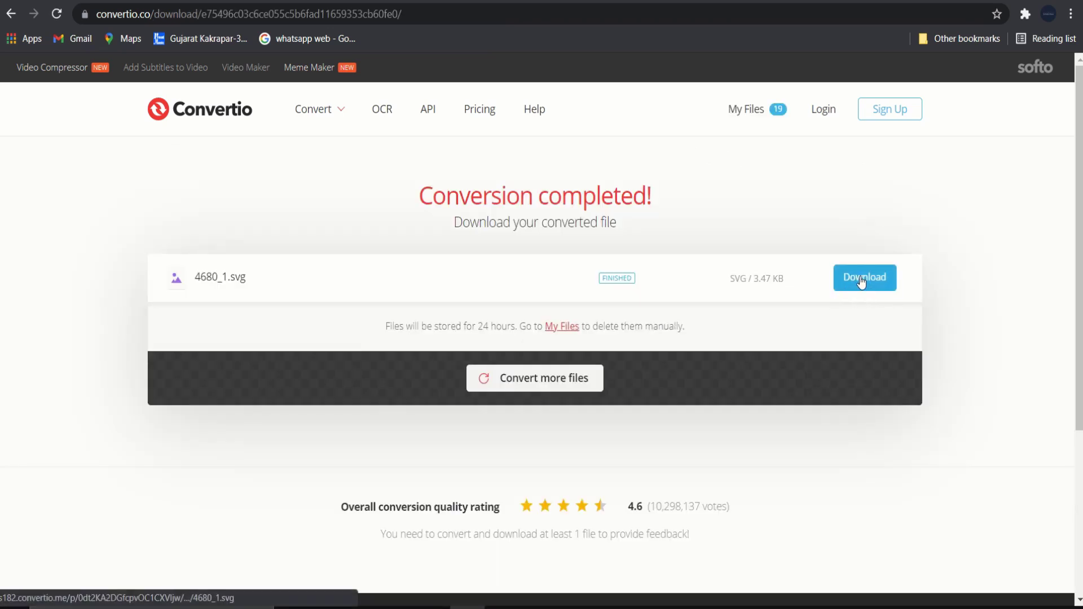
click(862, 279)
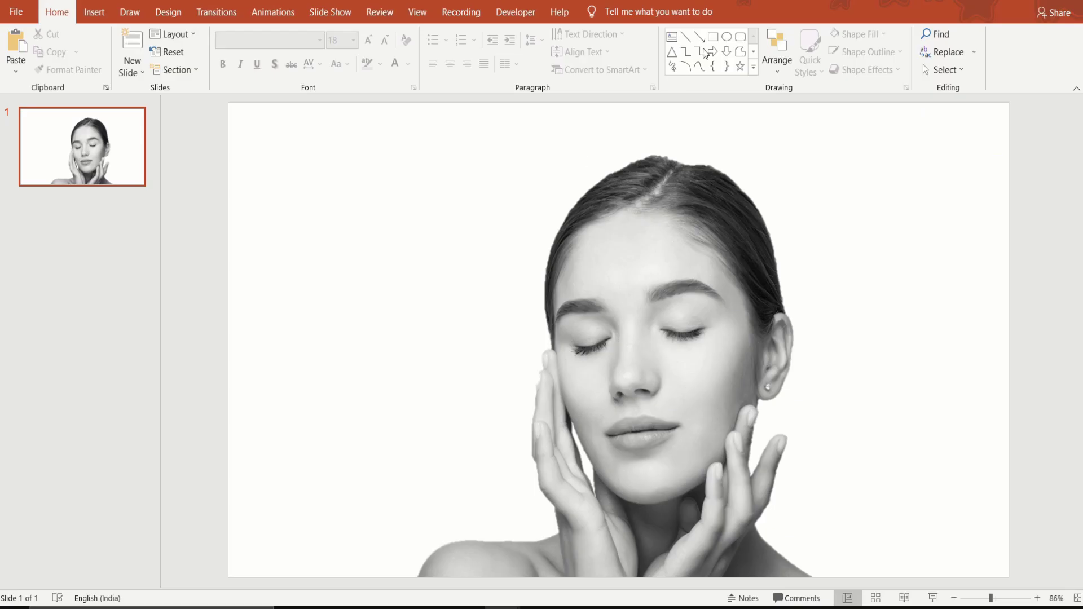
click(713, 36)
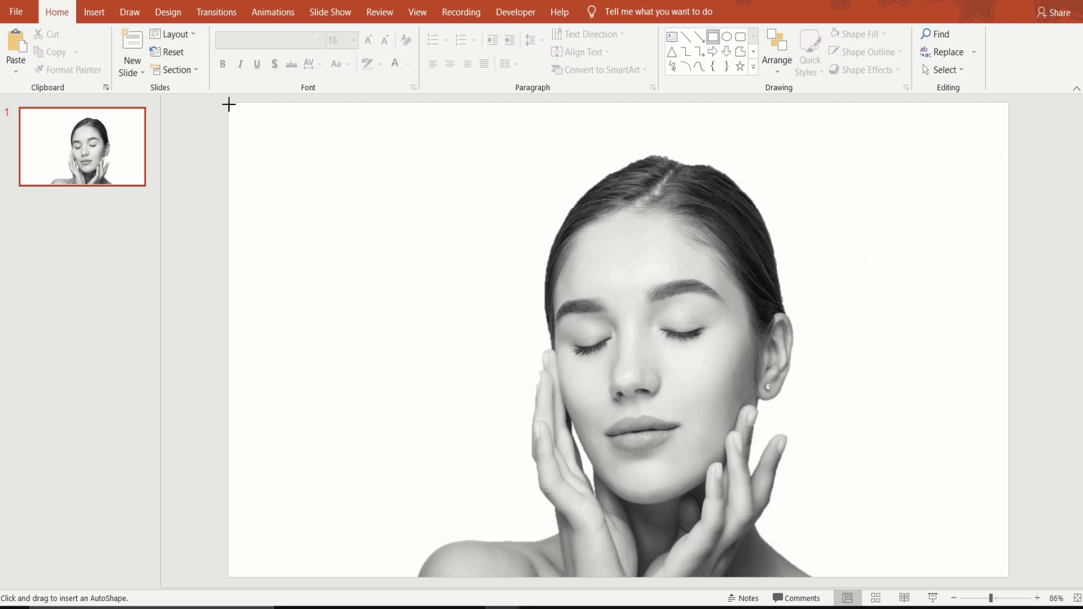
Draw a slide-sized rectangle with no outline.
drag(228, 105, 1009, 577)
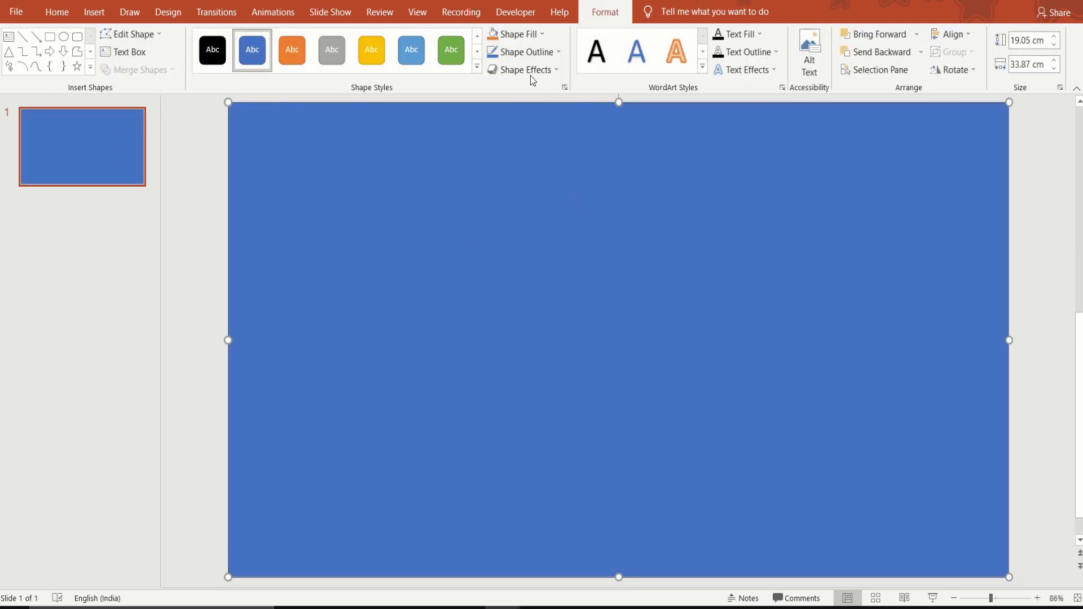
click(532, 51)
click(522, 184)
Send the rectangle behind the portrait and open Format Shape.
right_click(359, 211)
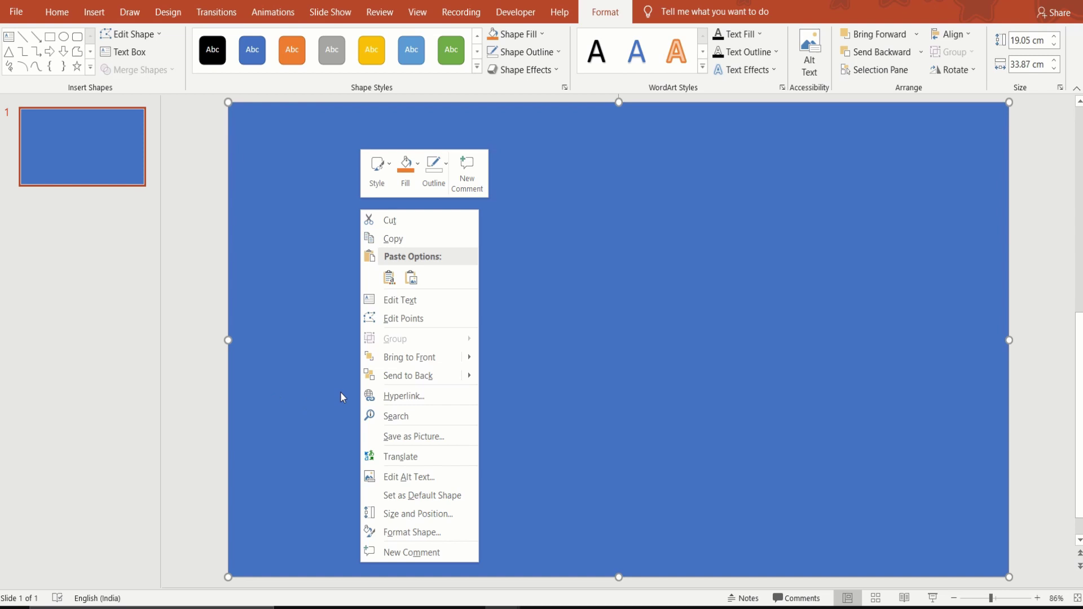
click(398, 376)
right_click(293, 341)
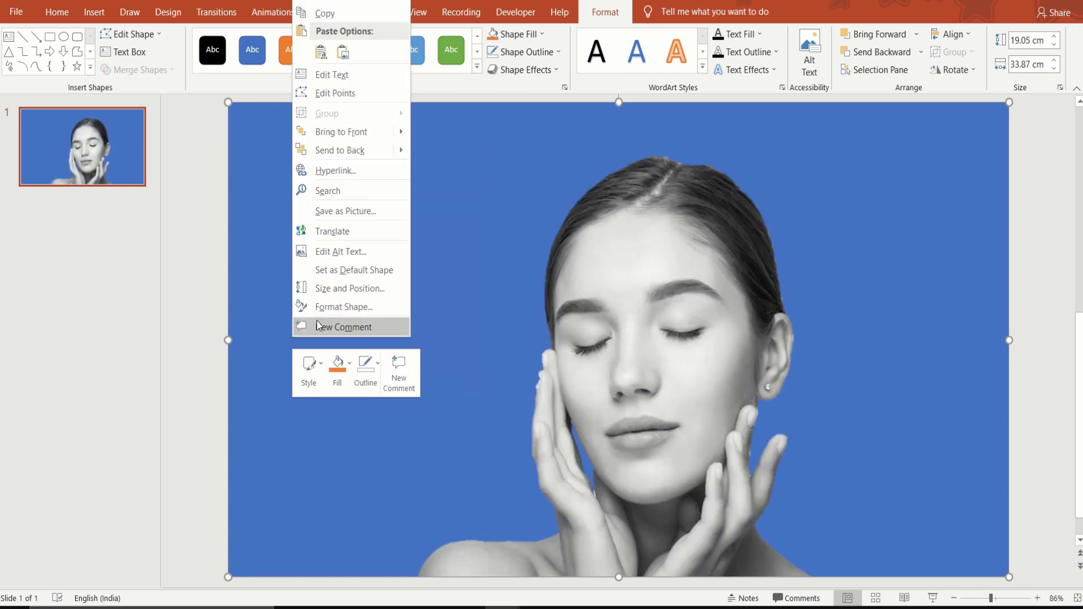
click(354, 306)
Give the rectangle a gradient fill with a green first stop.
click(913, 255)
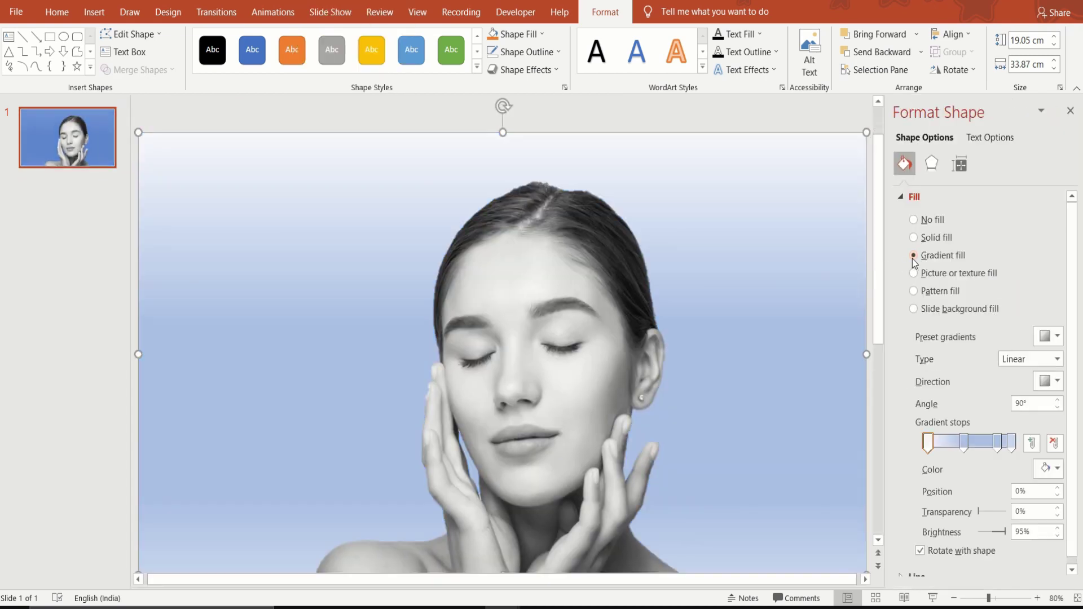
click(927, 443)
click(1056, 471)
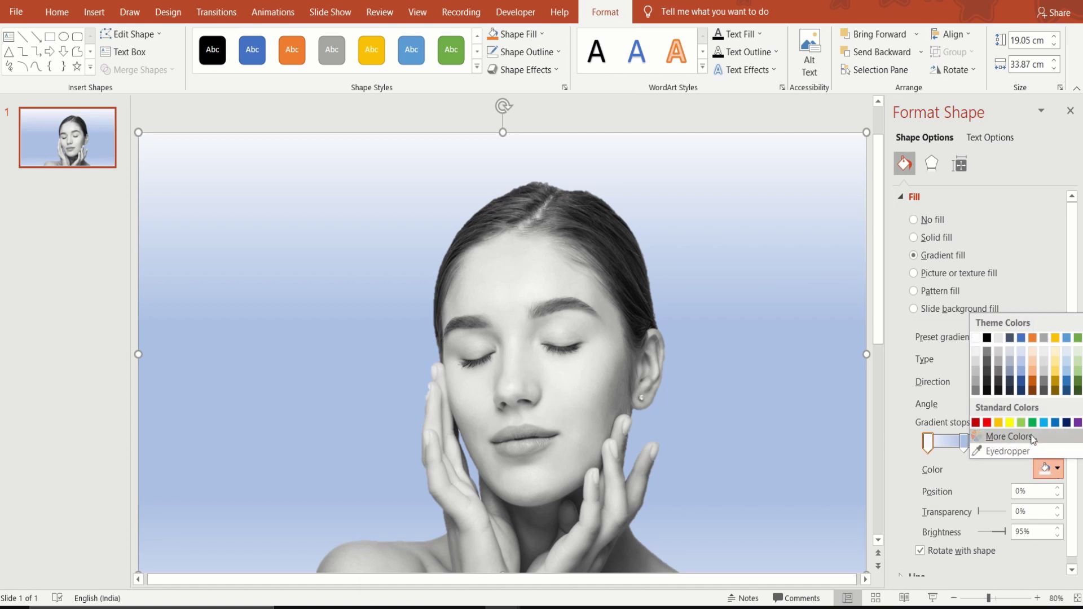
click(1011, 437)
key(BackSpace)
text(#73E348)
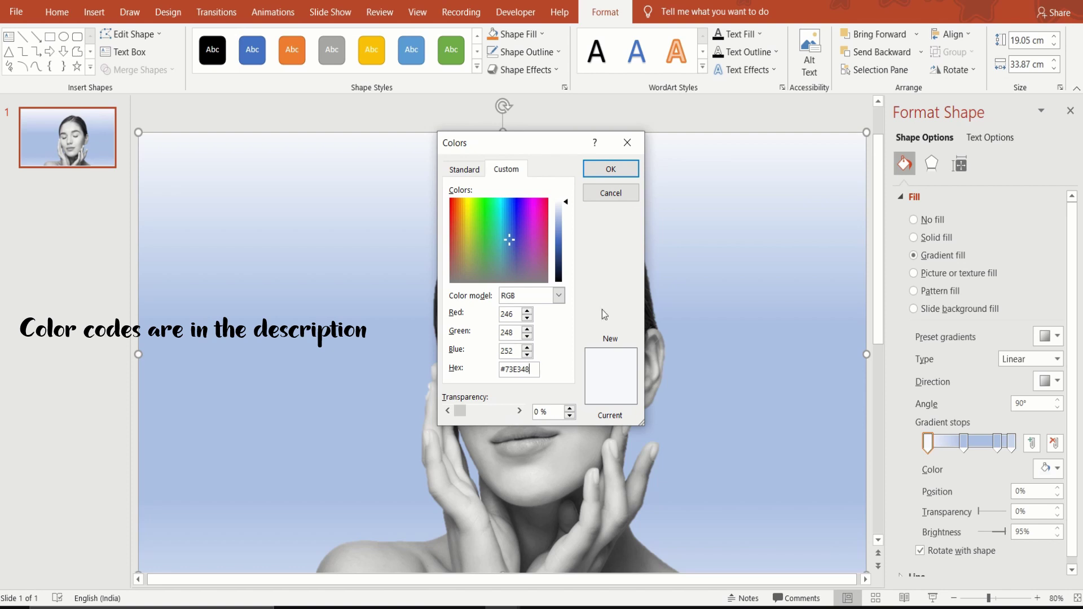
key(Return)
click(610, 169)
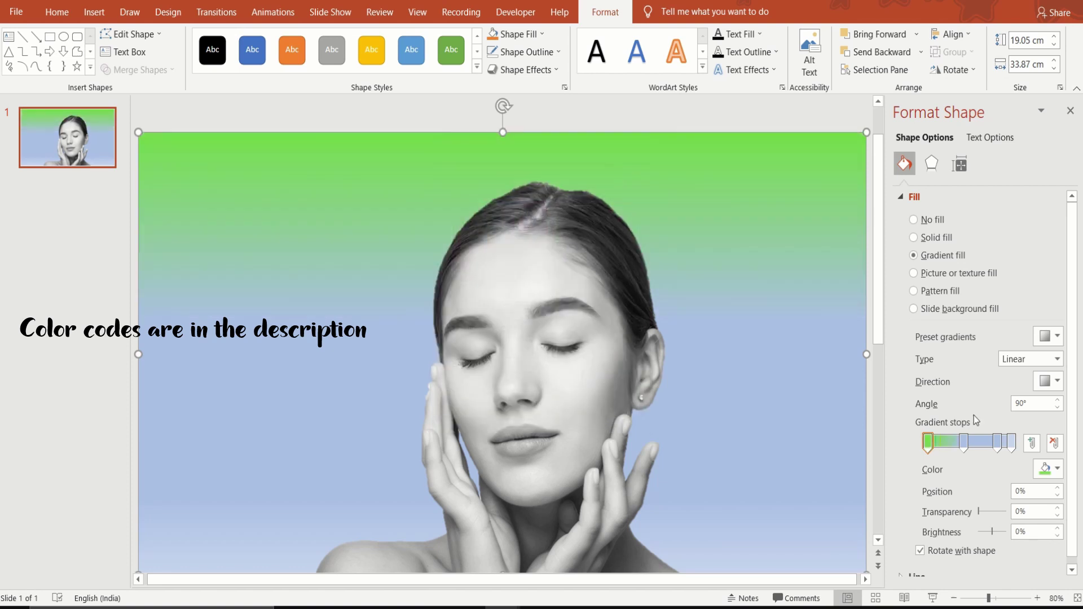
Set the second gradient stop to yellow-green.
drag(967, 442, 958, 444)
click(1055, 469)
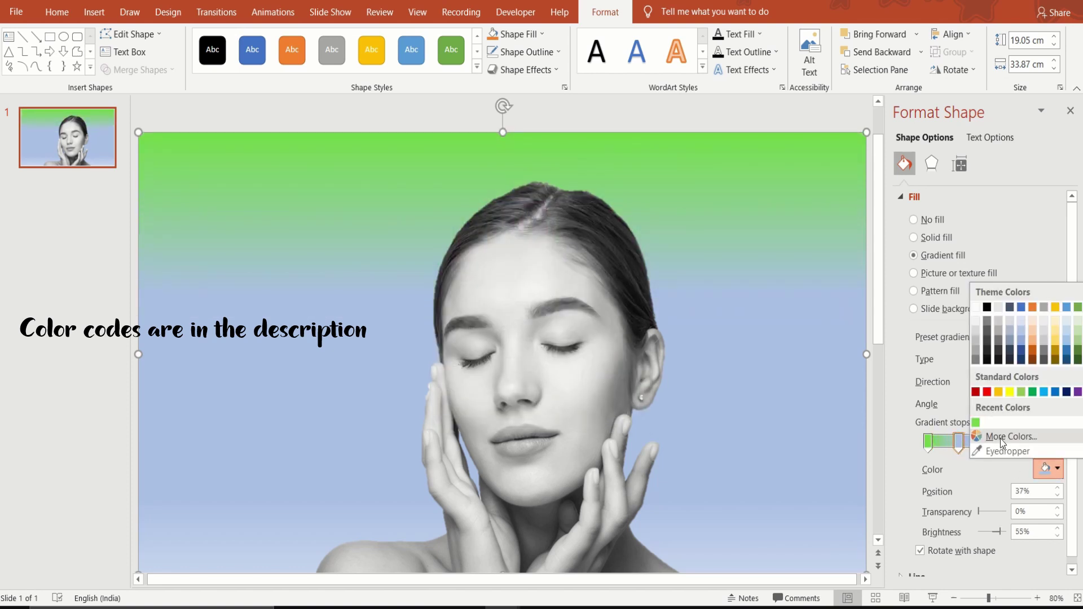
click(1007, 440)
click(532, 369)
text(#BEEA4A)
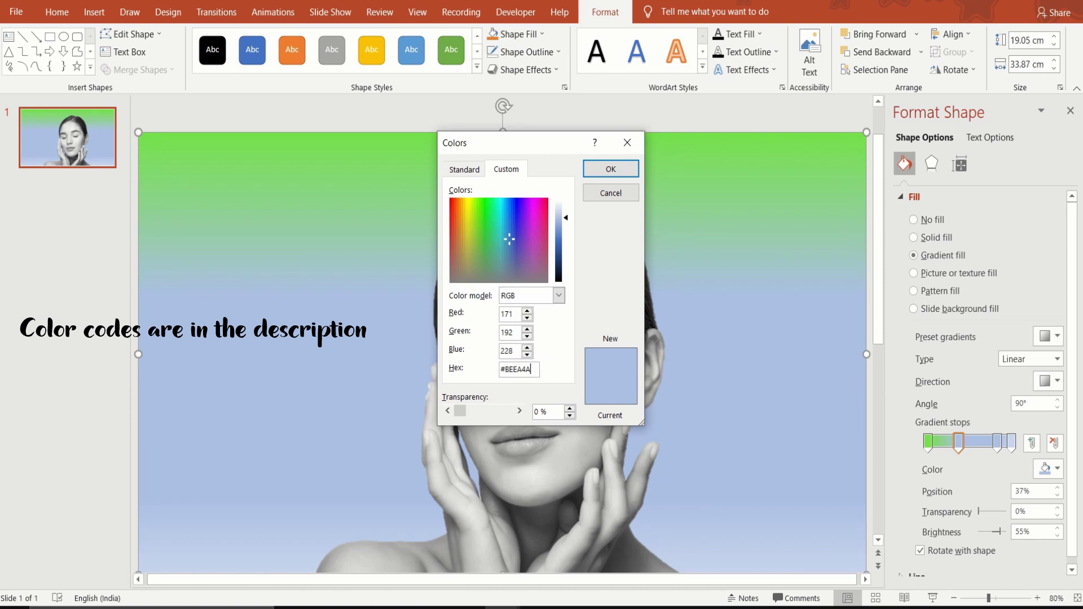
click(609, 169)
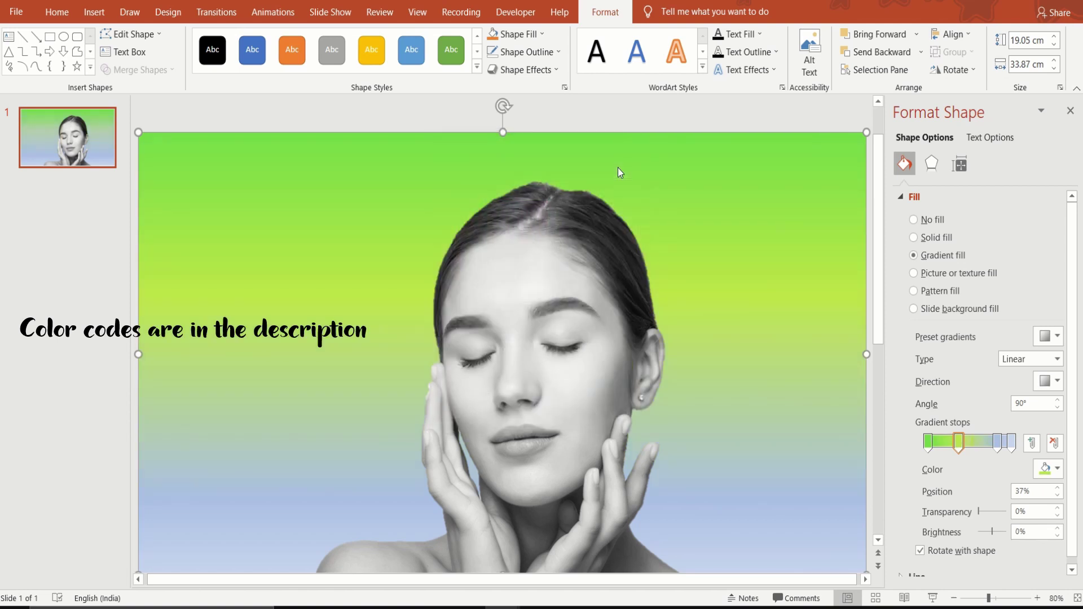
Make the third stop yellow-green at about 91%, and recolour the last stop.
click(1003, 443)
drag(1007, 448, 1009, 448)
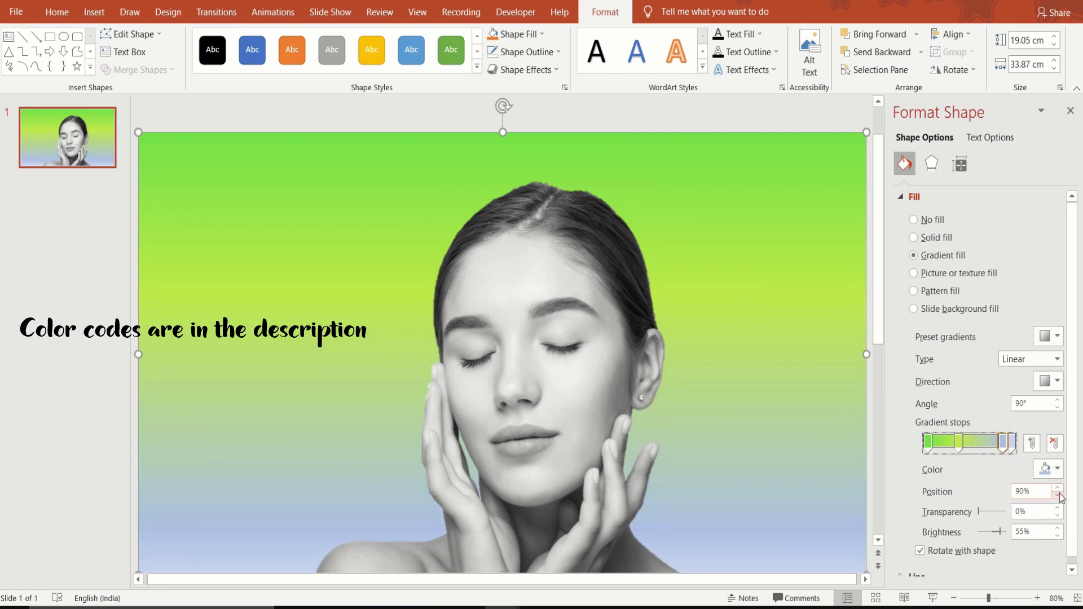
click(1056, 468)
click(1011, 437)
text(#DDEE48)
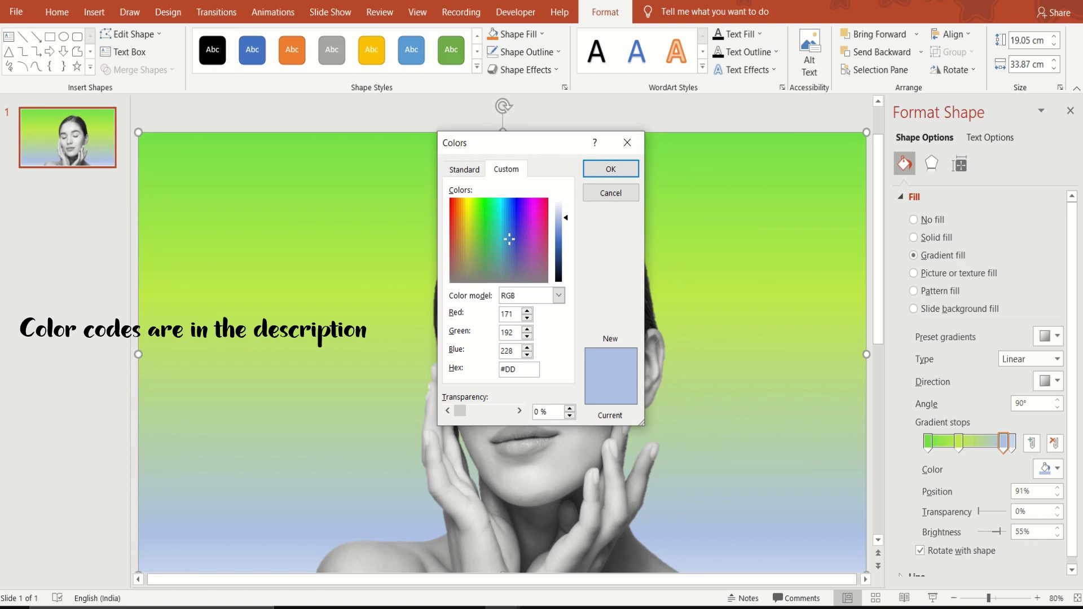
click(610, 168)
click(1012, 444)
click(1056, 469)
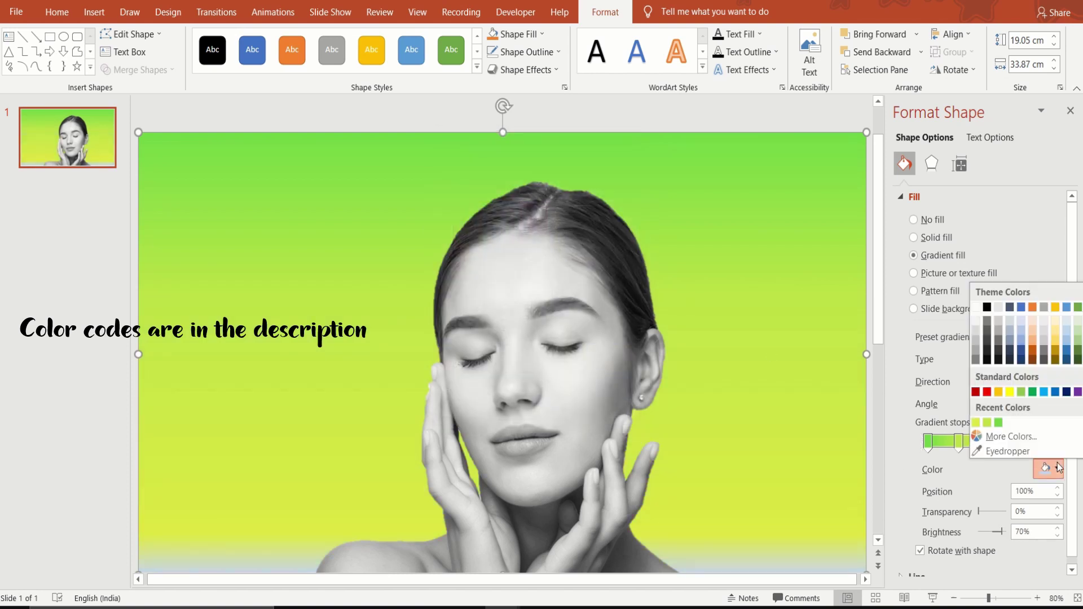
click(1011, 437)
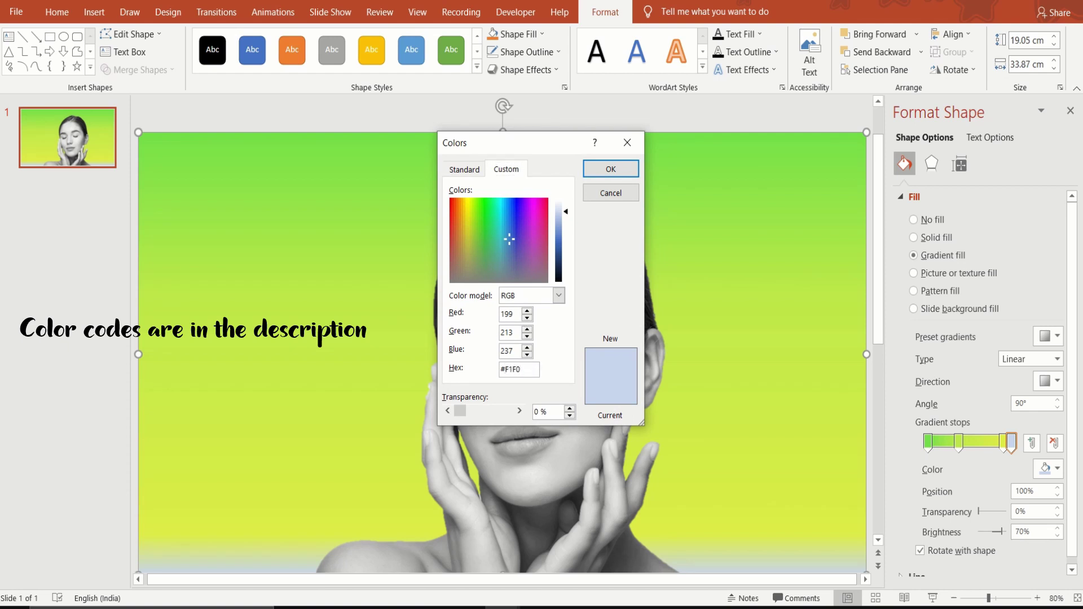
click(610, 168)
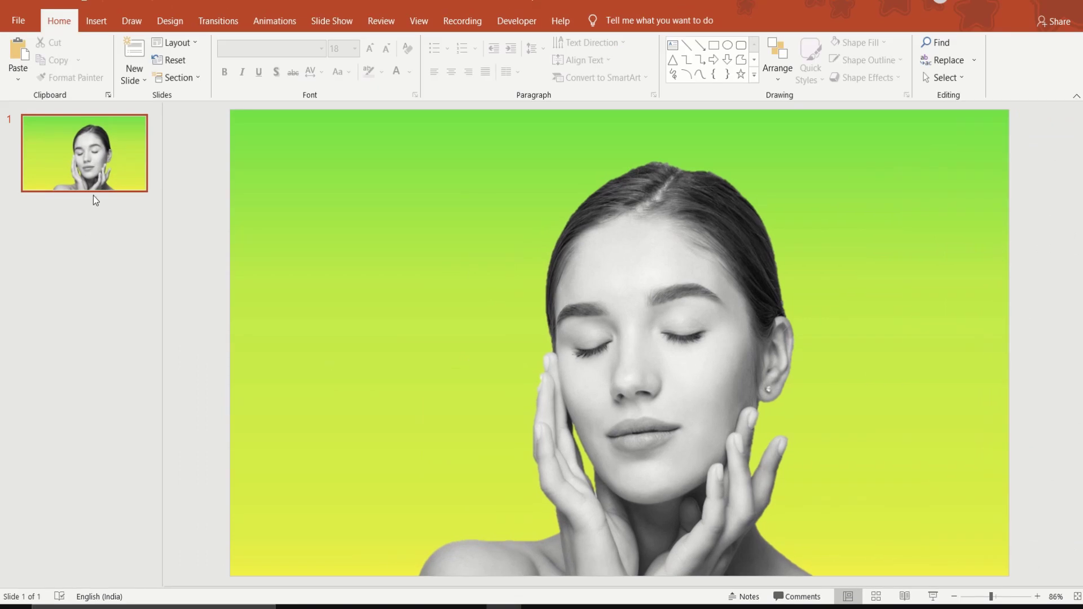
Duplicate slide 1 and return to it.
click(93, 170)
right_click(118, 158)
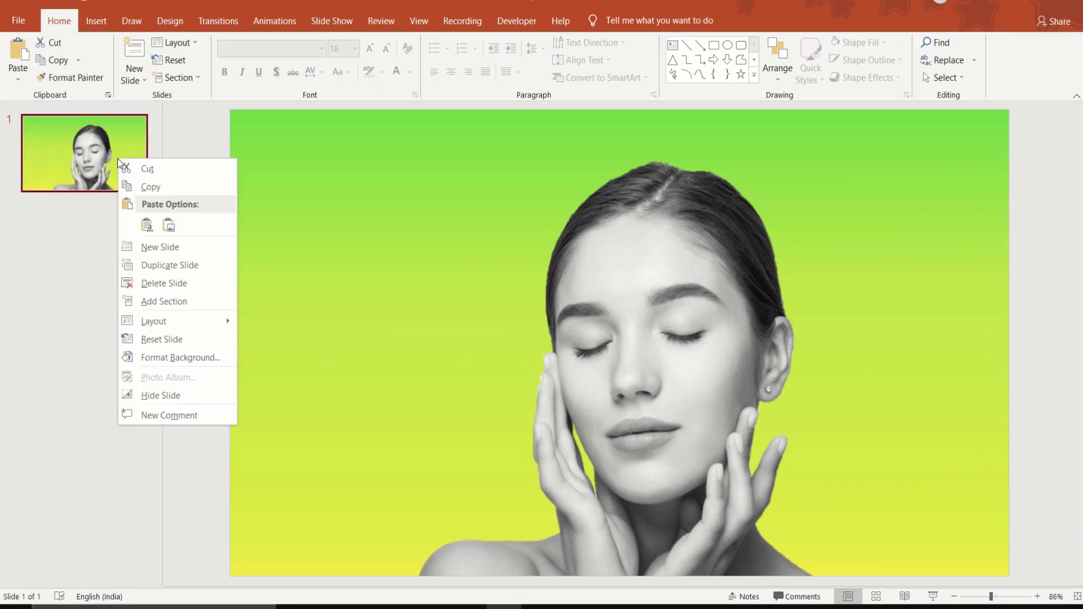
click(163, 269)
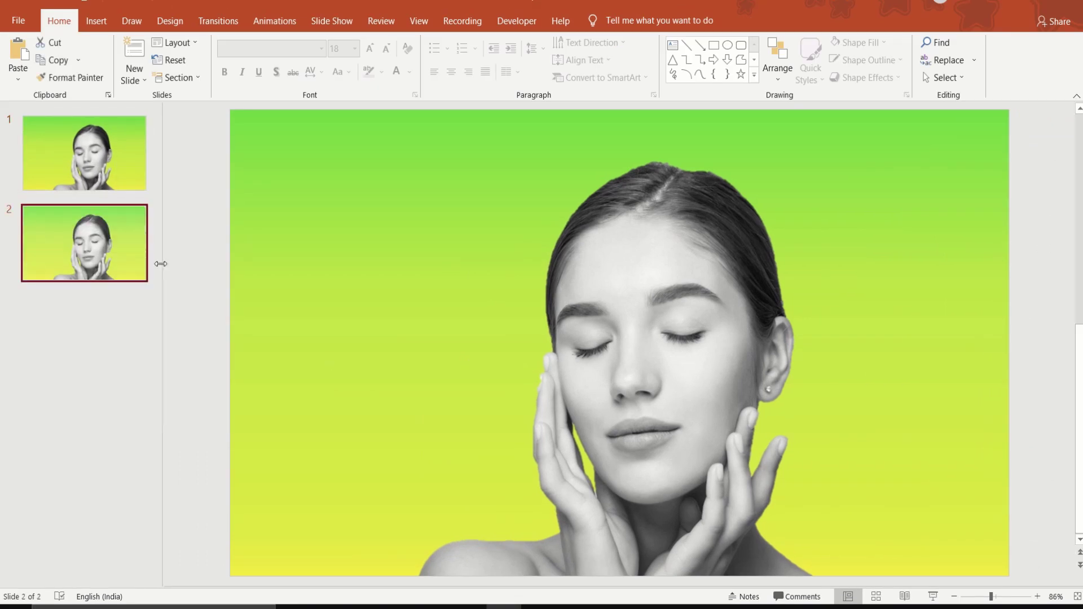
click(120, 166)
Insert the 4680_1 drip SVG onto slide 1.
click(96, 20)
click(101, 68)
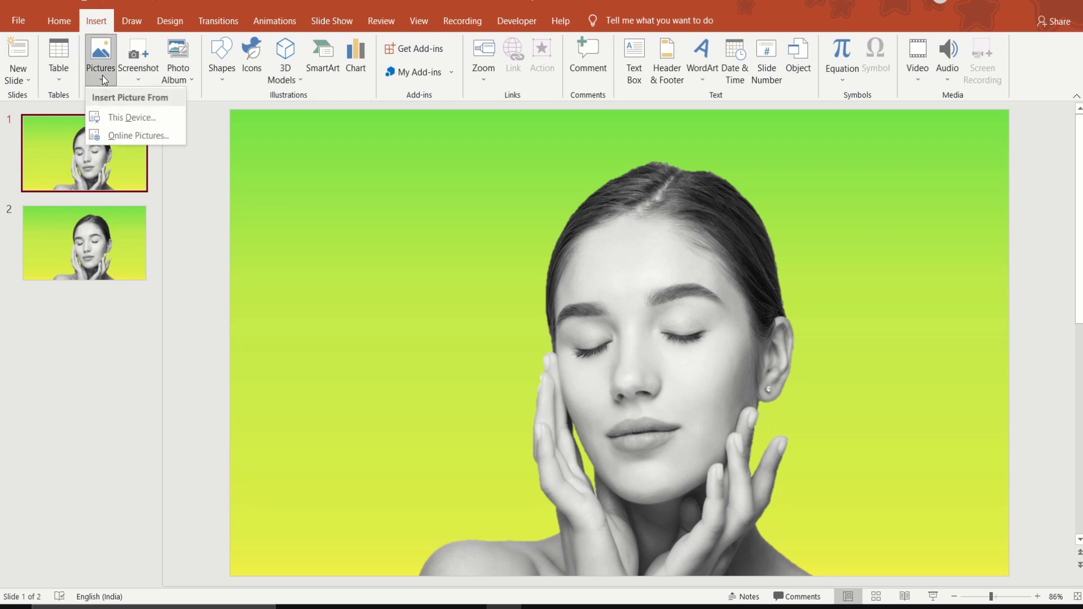
click(136, 111)
click(156, 113)
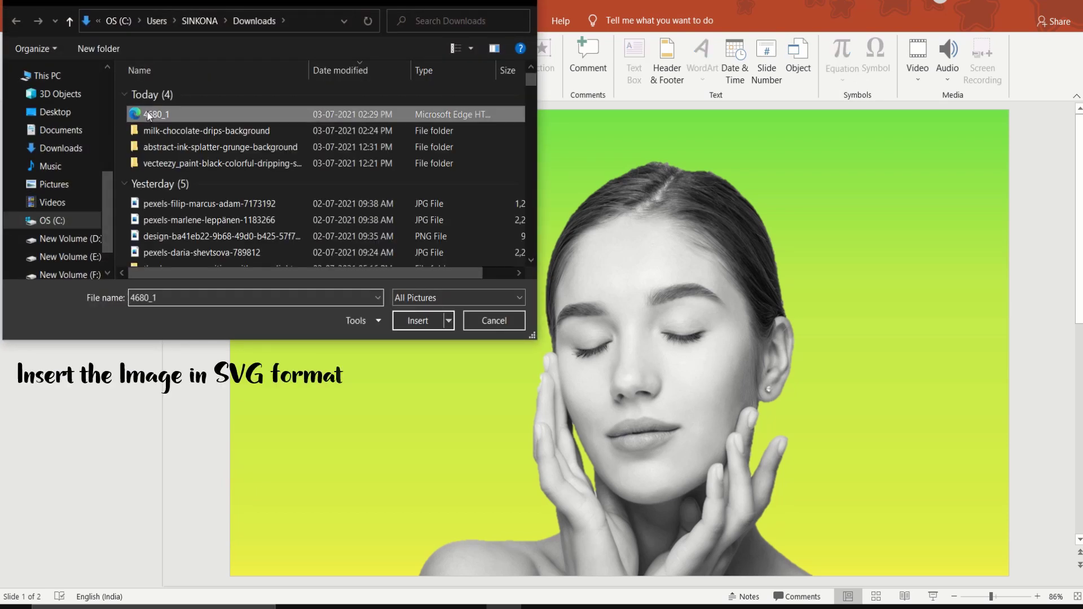
click(417, 324)
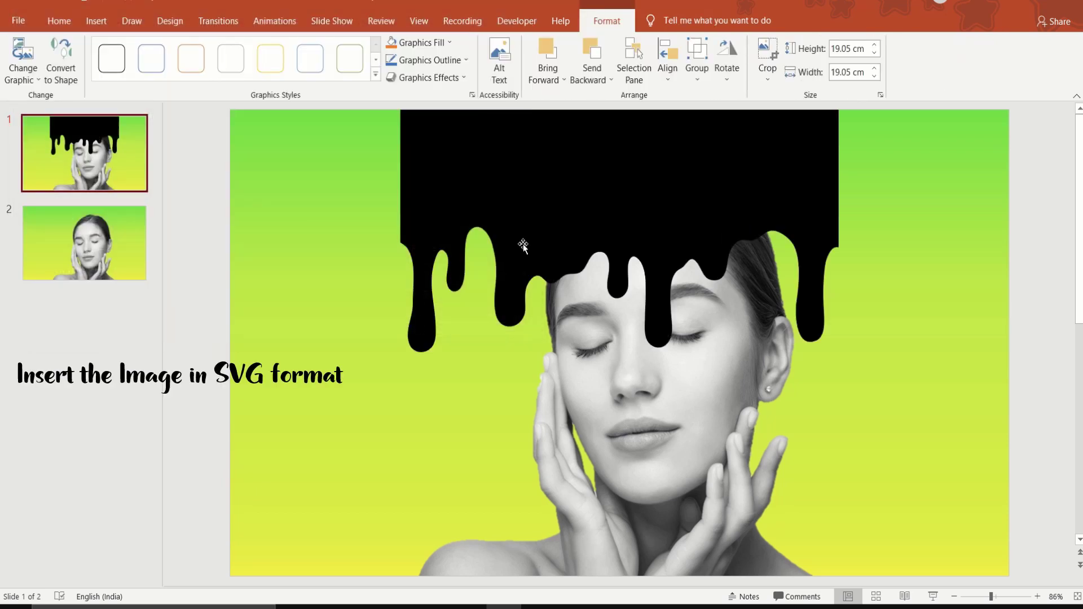
Ungroup the drip SVG into a drawing shape and narrow it to the head's width.
right_click(611, 217)
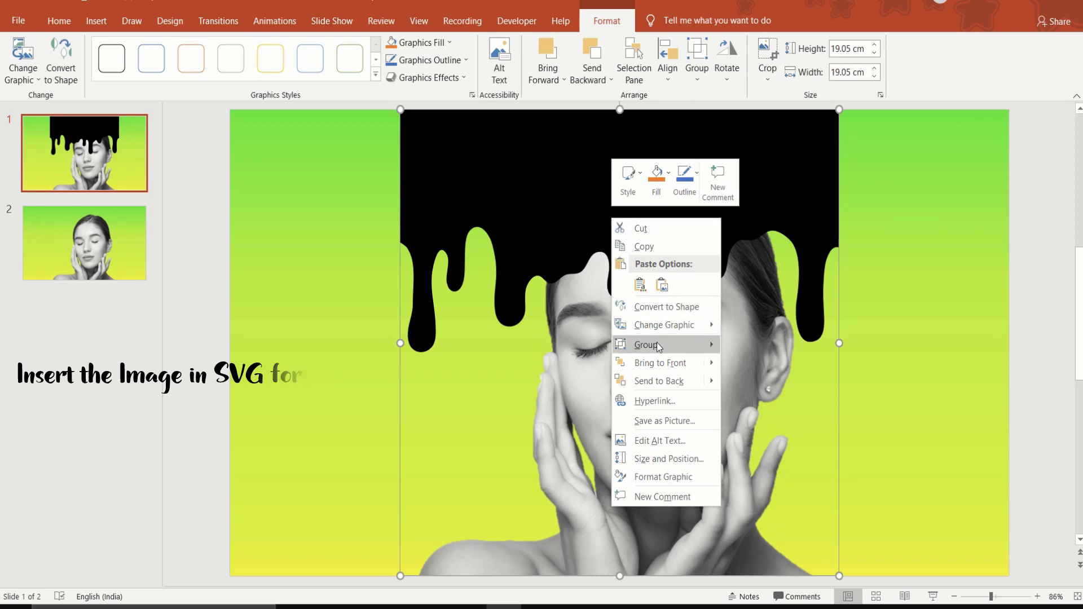
mouse_move(665, 345)
click(755, 386)
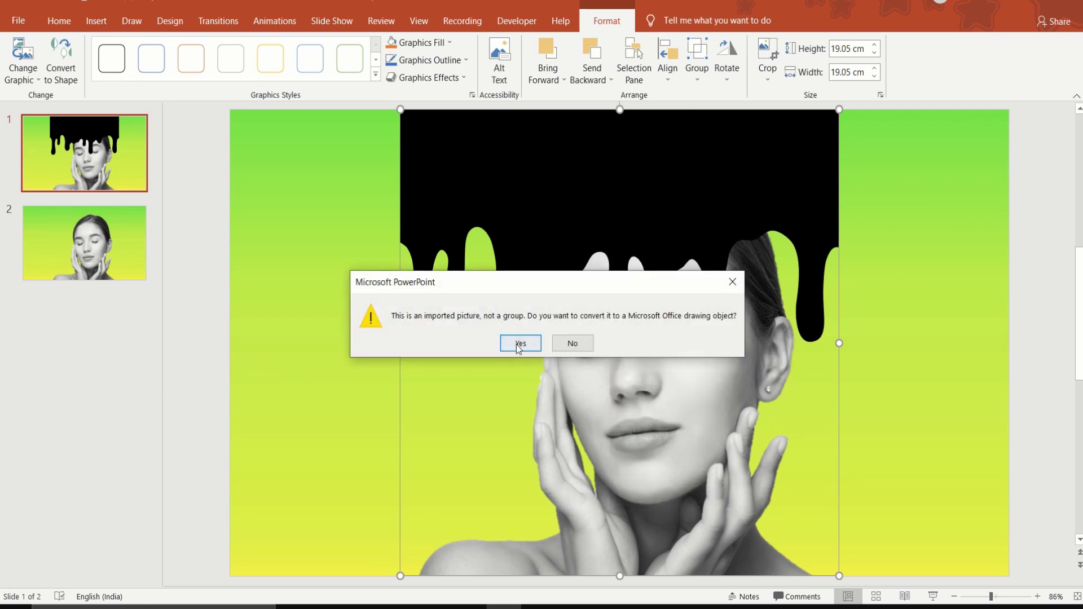
click(520, 343)
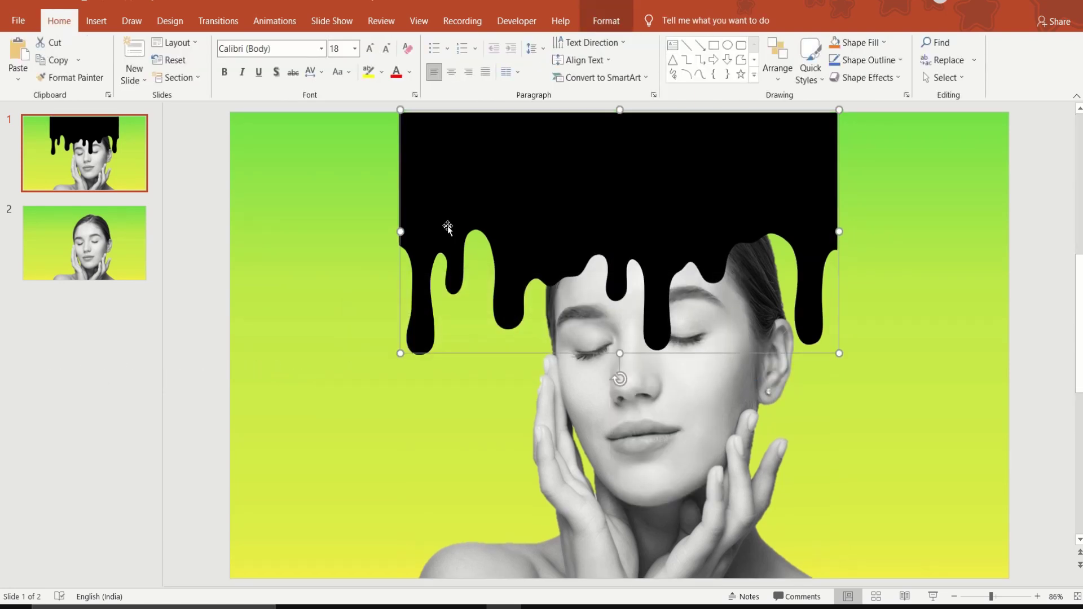
drag(403, 231, 536, 249)
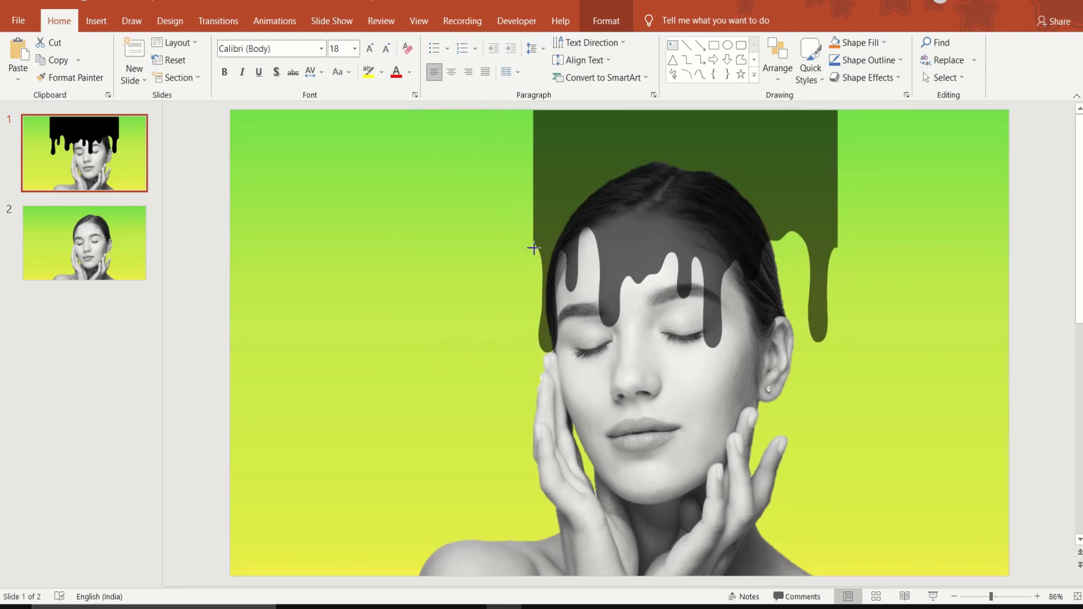
drag(840, 232, 784, 237)
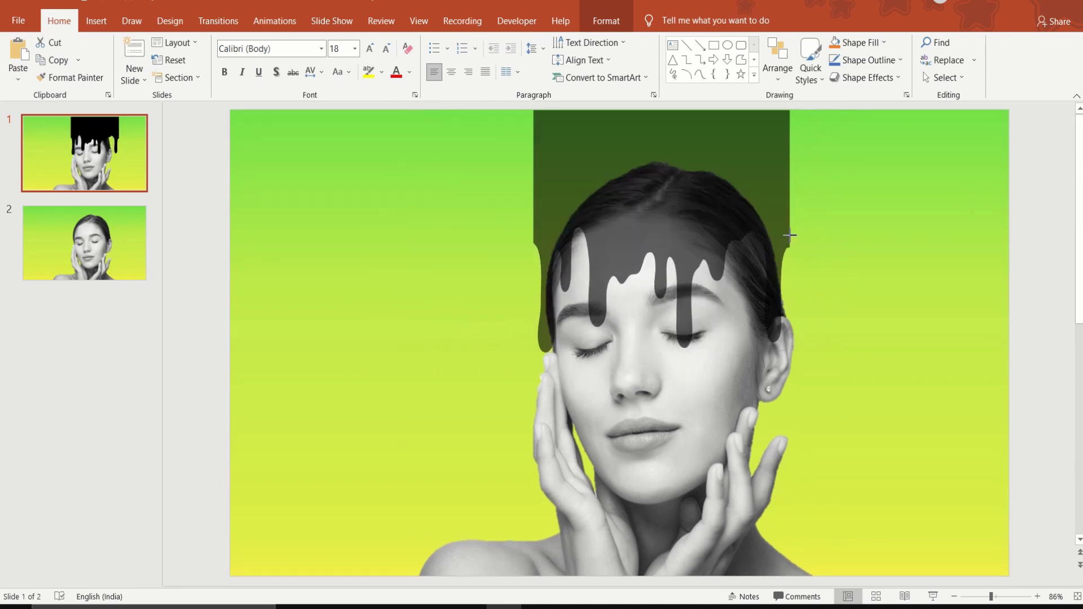
Intersect the gradient background rectangle with the drip shape.
click(872, 328)
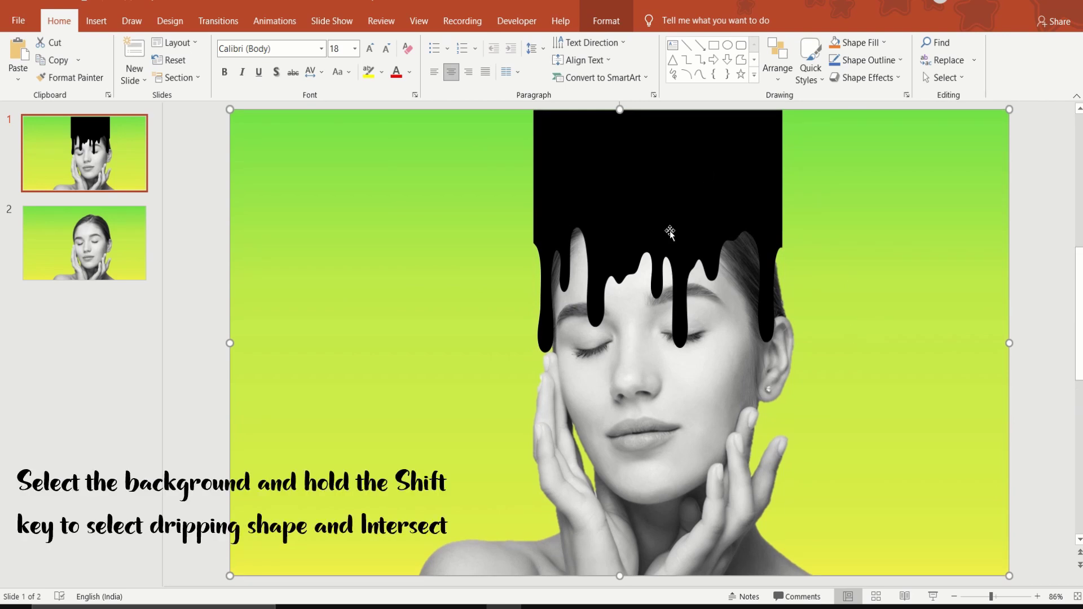
shift+click(670, 232)
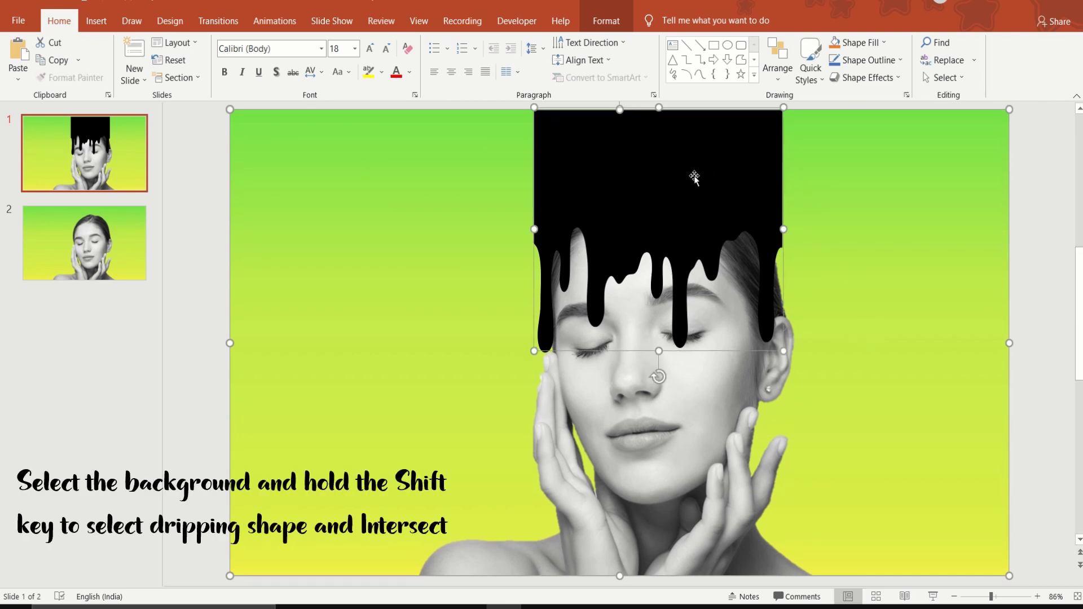
click(606, 21)
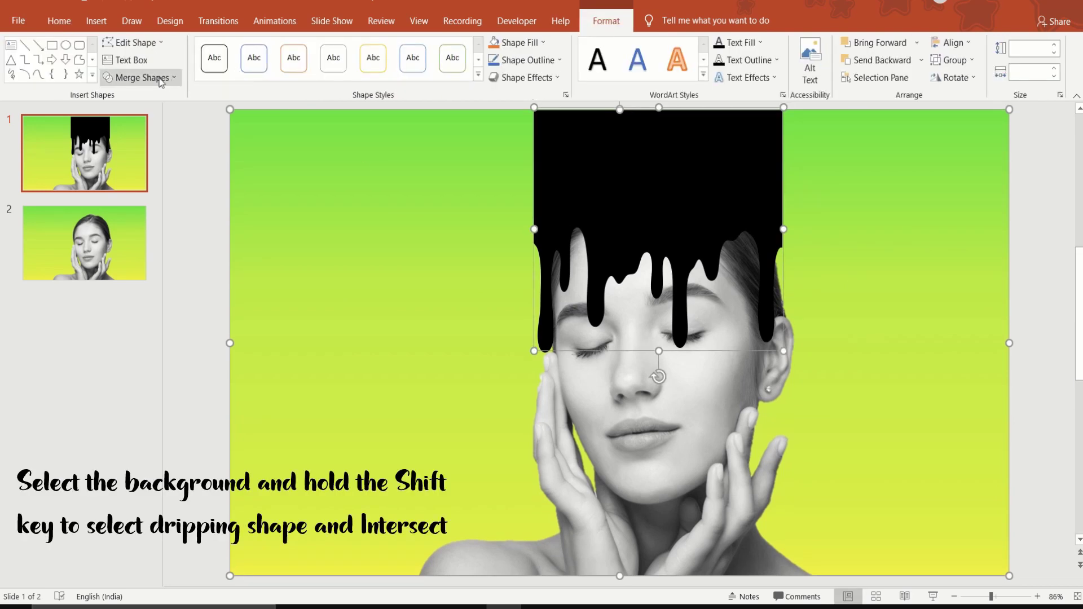
click(140, 77)
click(137, 148)
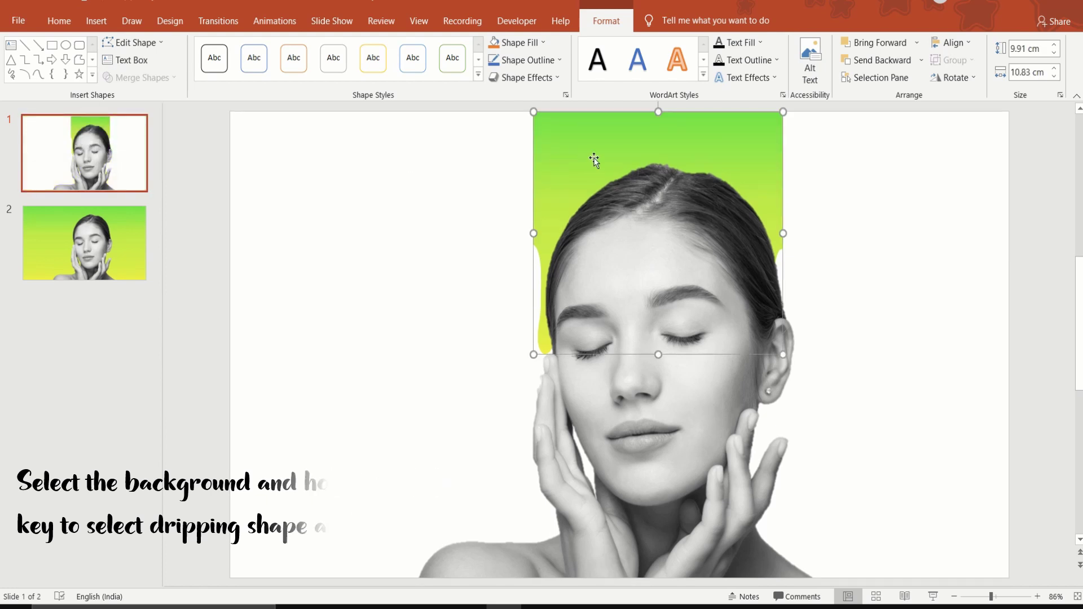
Move the drip cutout from slide 1 onto slide 2 by cut and paste.
right_click(618, 157)
click(637, 164)
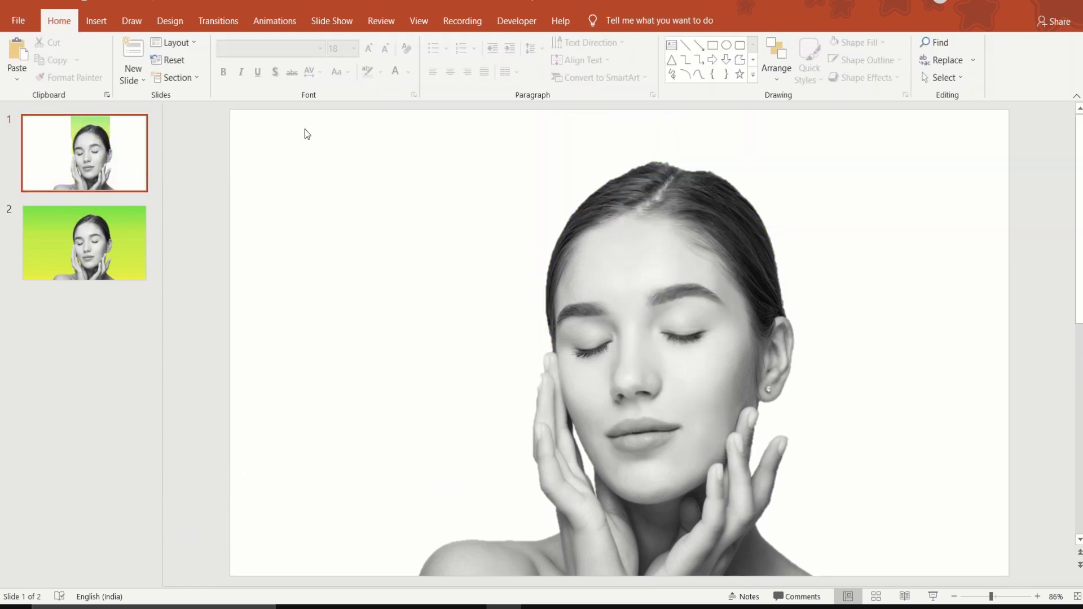
click(84, 244)
right_click(358, 190)
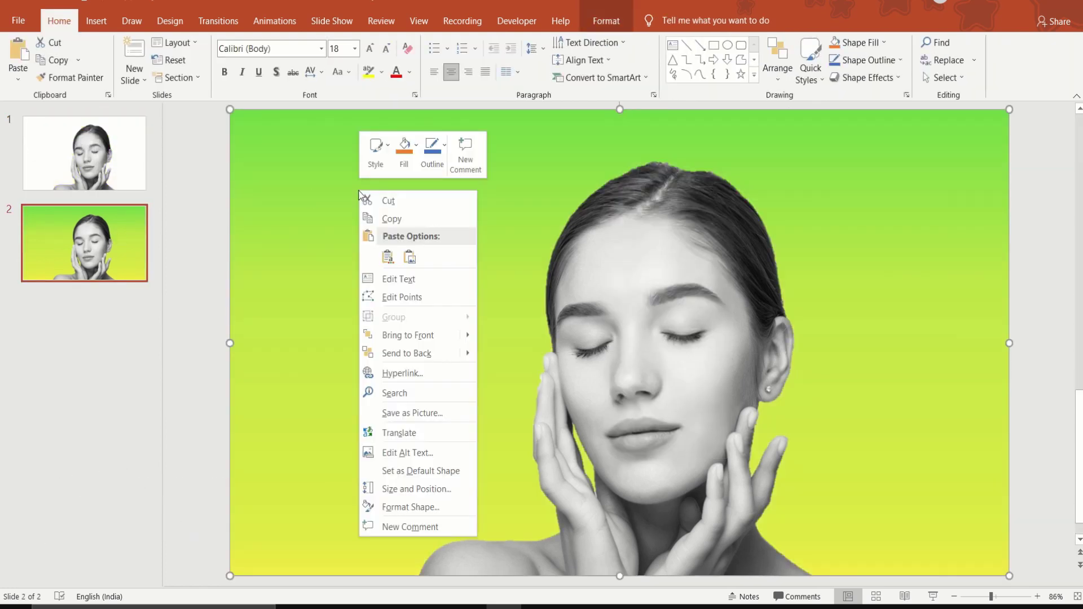
click(386, 258)
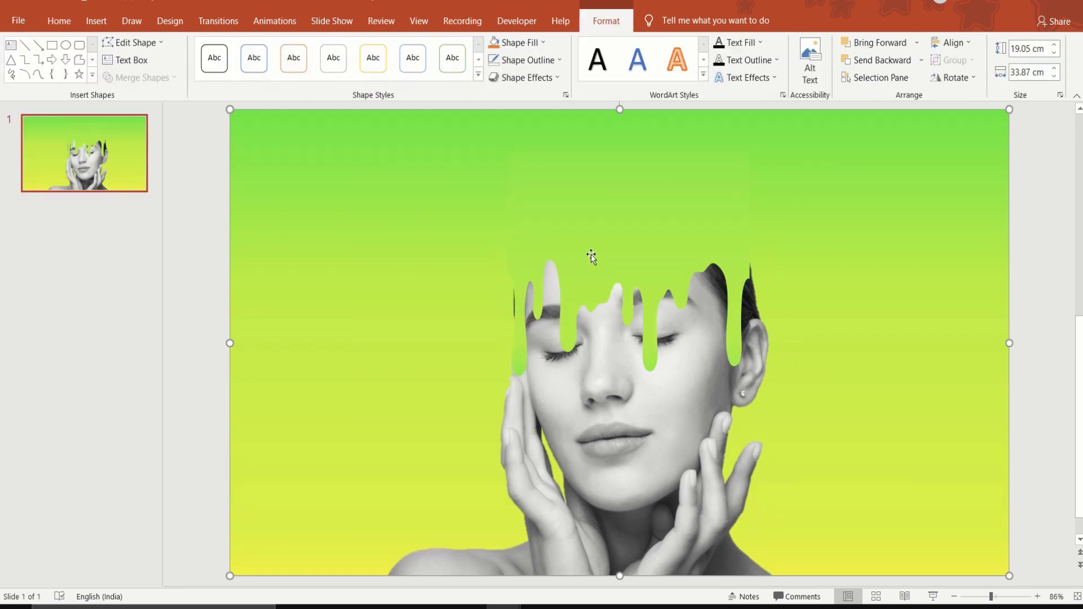
click(591, 255)
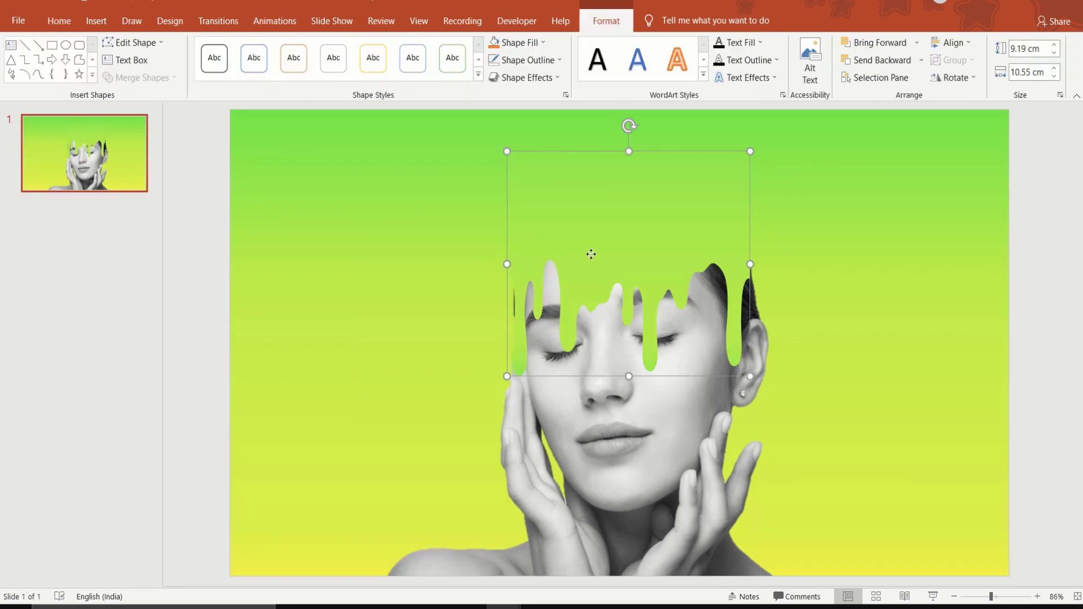
Edit the drip cutout's points, pulling a right-edge point outward.
click(136, 42)
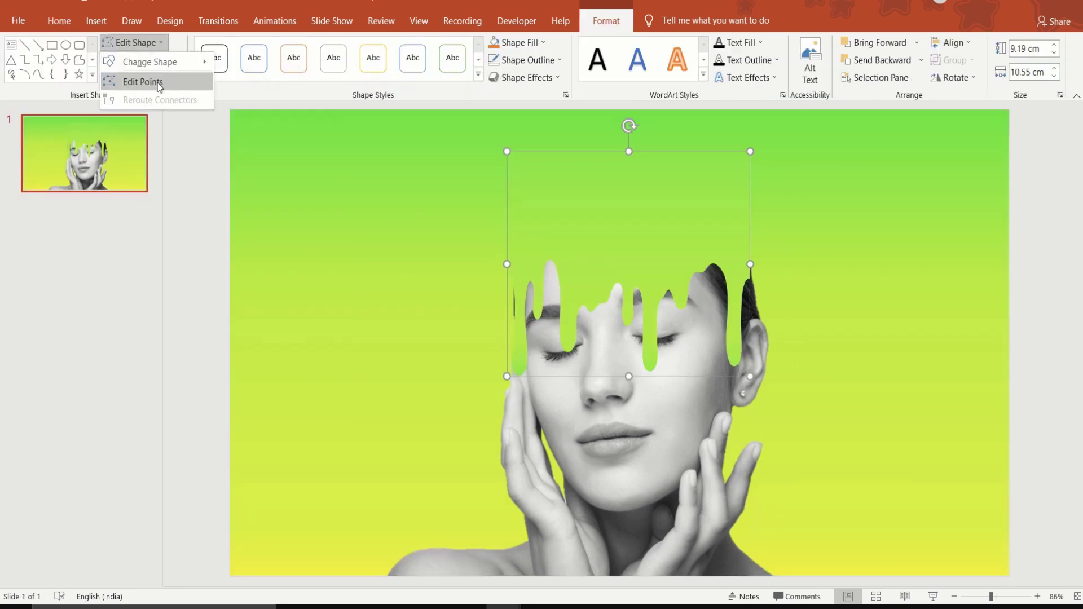
click(140, 76)
right_click(747, 278)
click(760, 366)
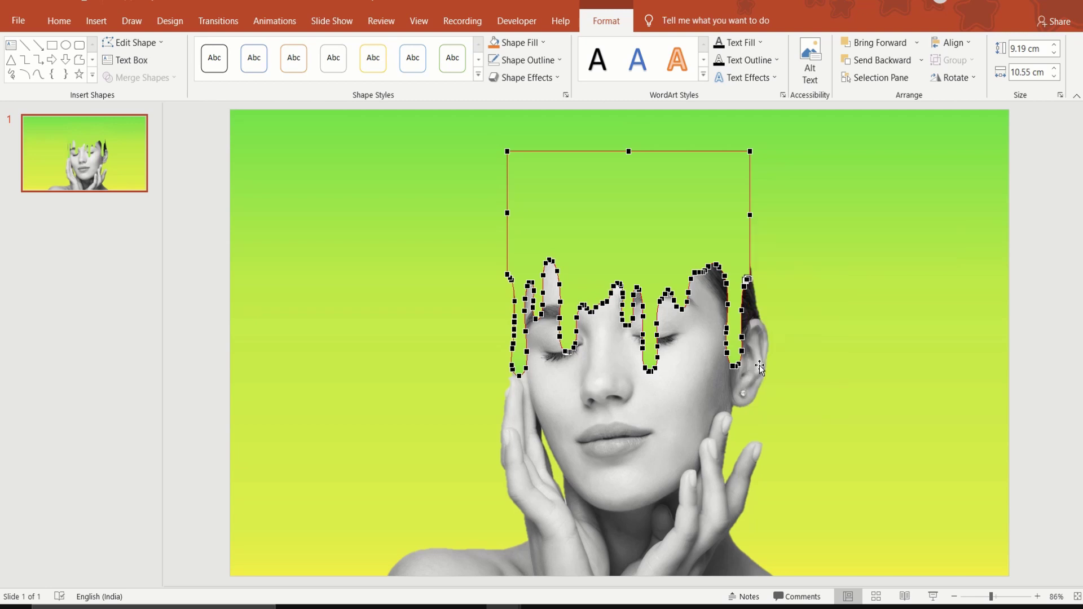
drag(777, 295, 766, 251)
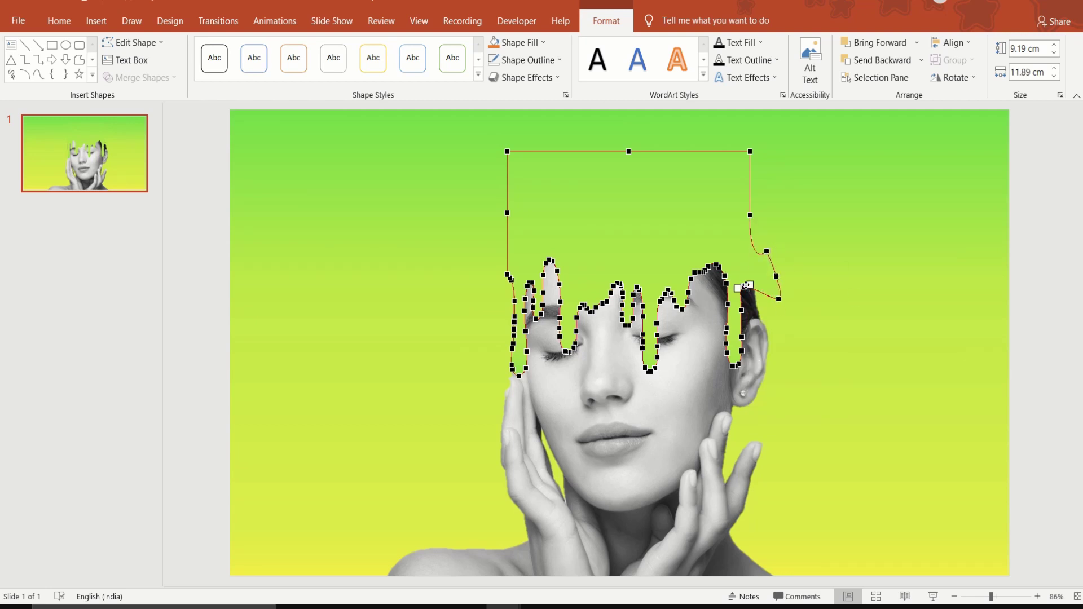
Make the moved point a smooth point and adjust its curve beside the hair.
right_click(749, 285)
click(787, 369)
mouse_move(763, 289)
mouse_down()
mouse_move(752, 273)
mouse_move(732, 305)
mouse_up()
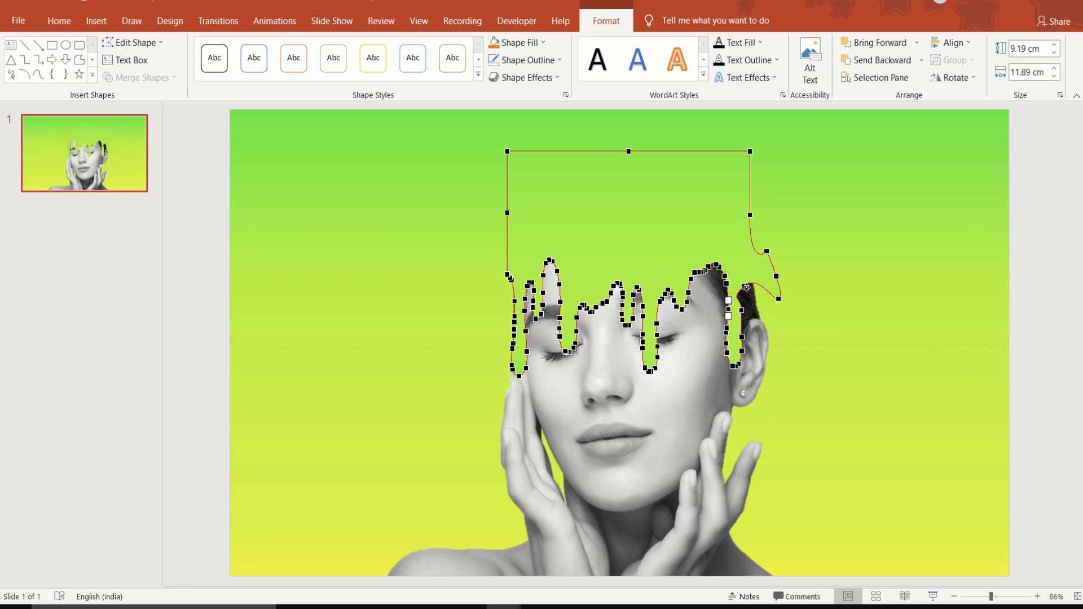